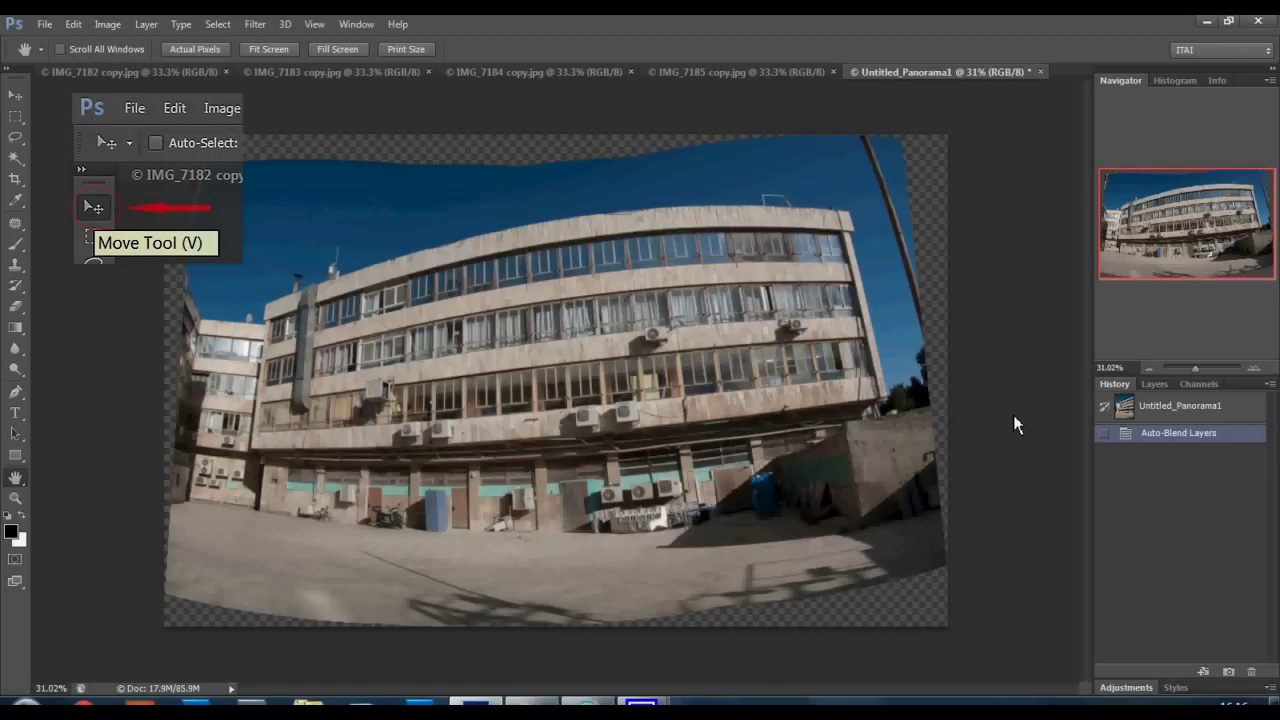
pyautogui.click(192, 75)
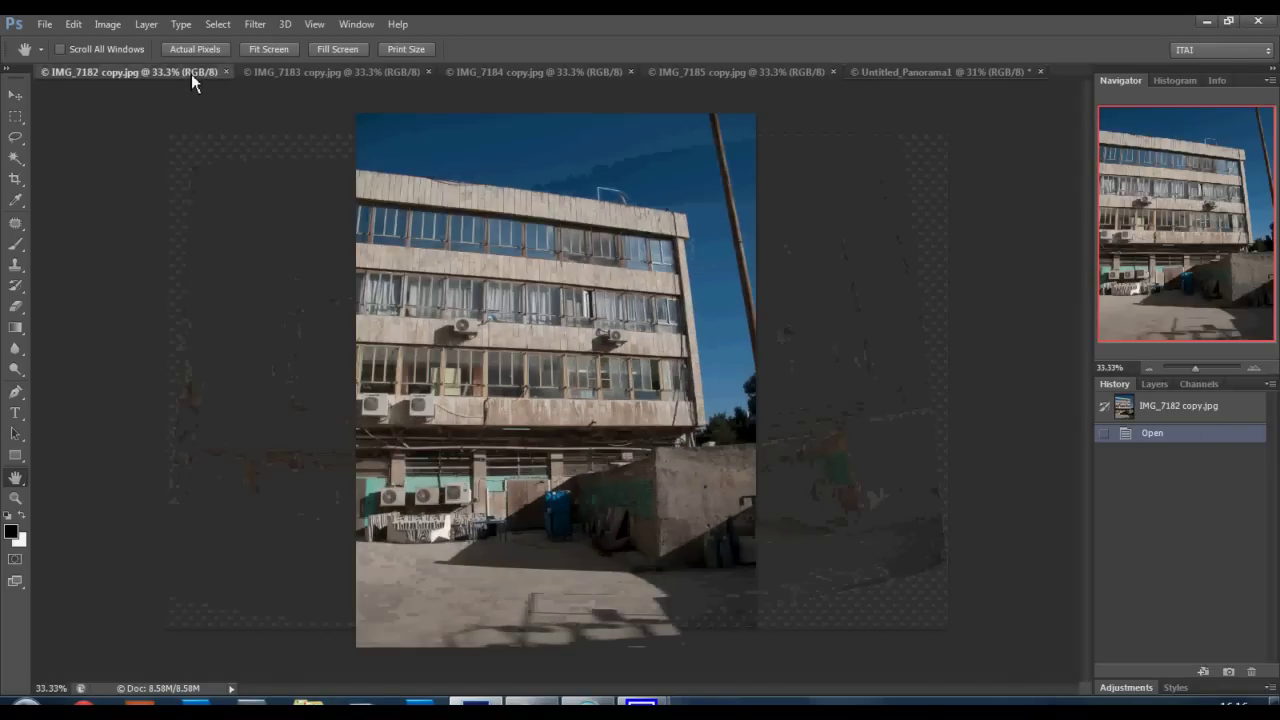
pyautogui.click(288, 77)
pyautogui.click(484, 78)
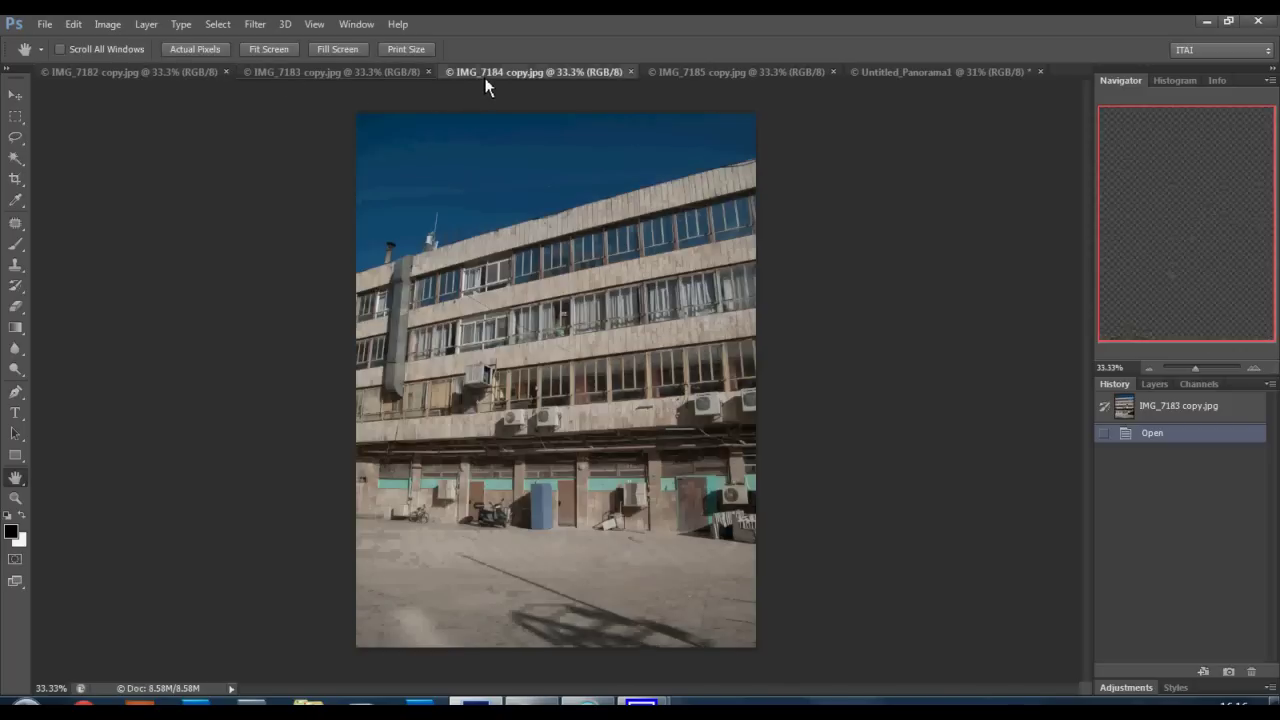
pyautogui.click(738, 80)
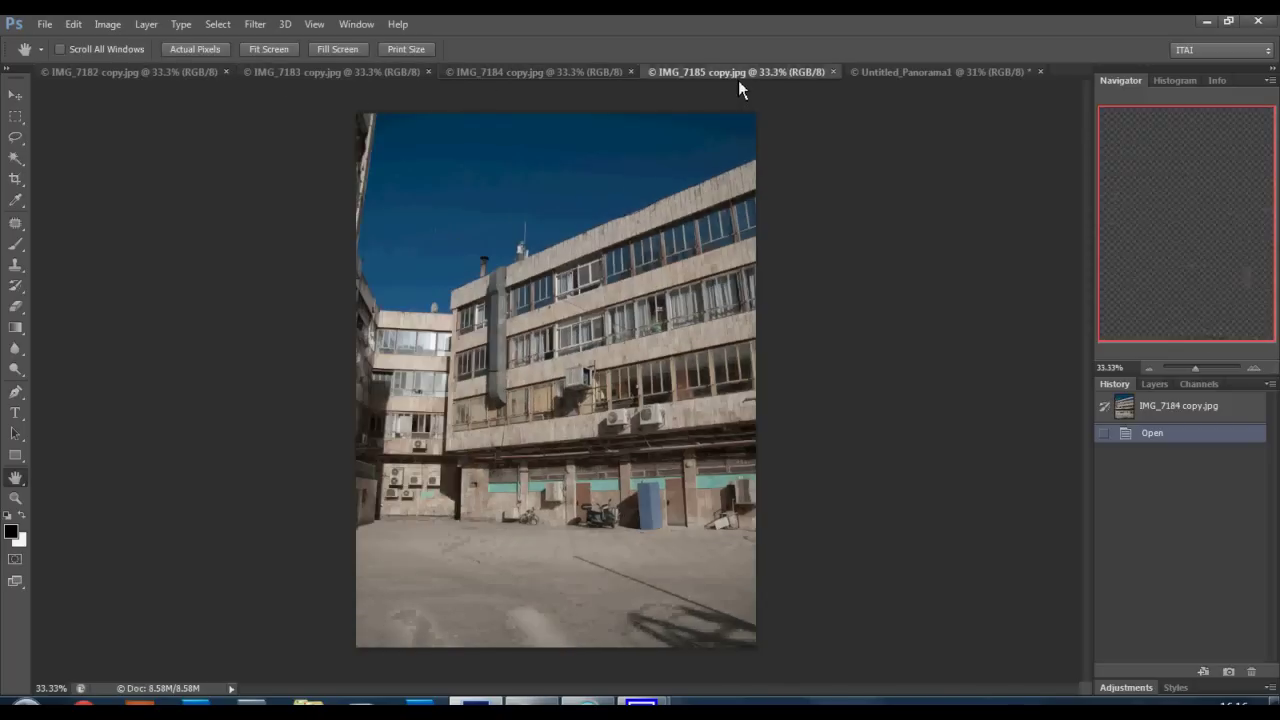
pyautogui.click(931, 76)
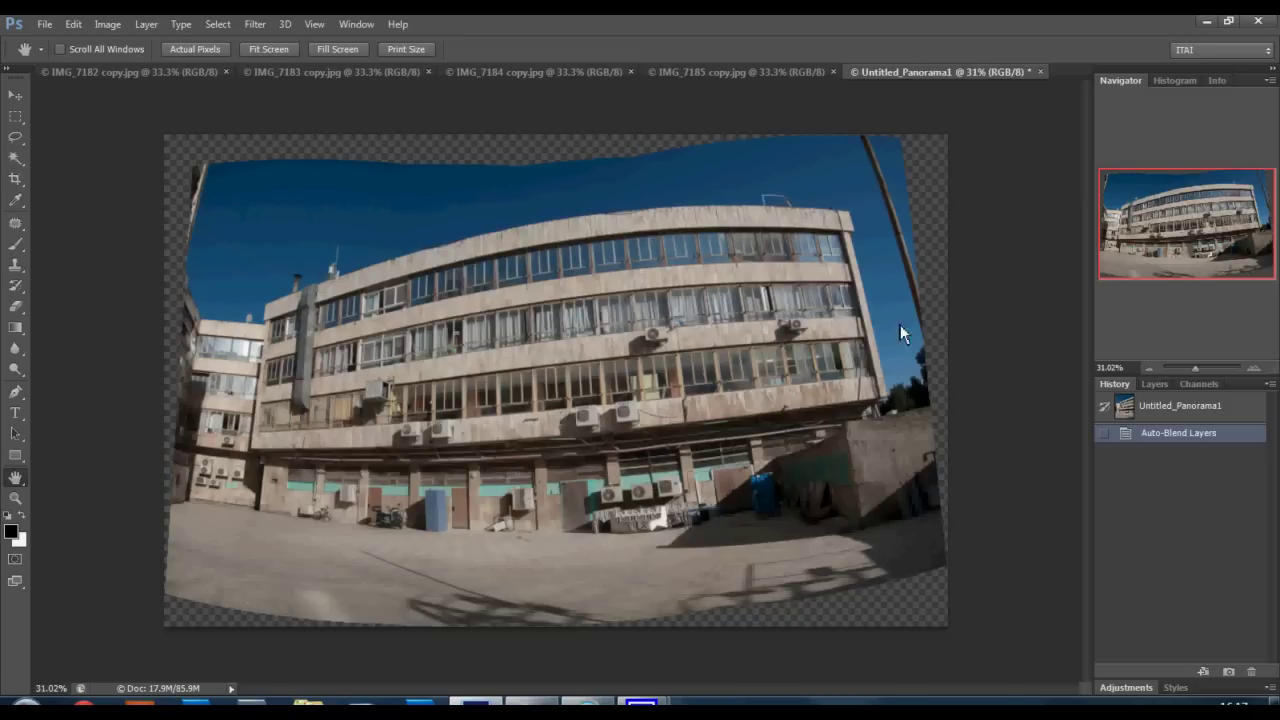
# In the Layers panel, merge the four masked photo layers into one IMG_7182 copy.jpg layer.
pyautogui.click(1158, 384)
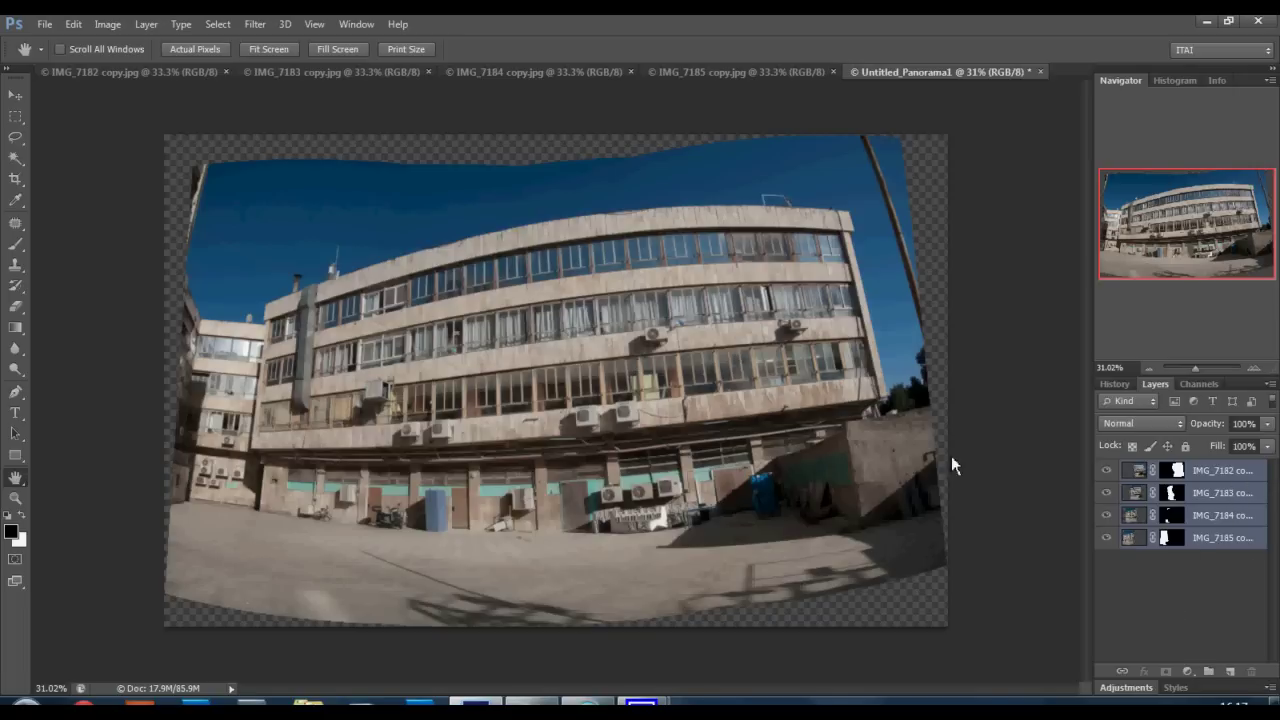
pyautogui.rightClick(1258, 474)
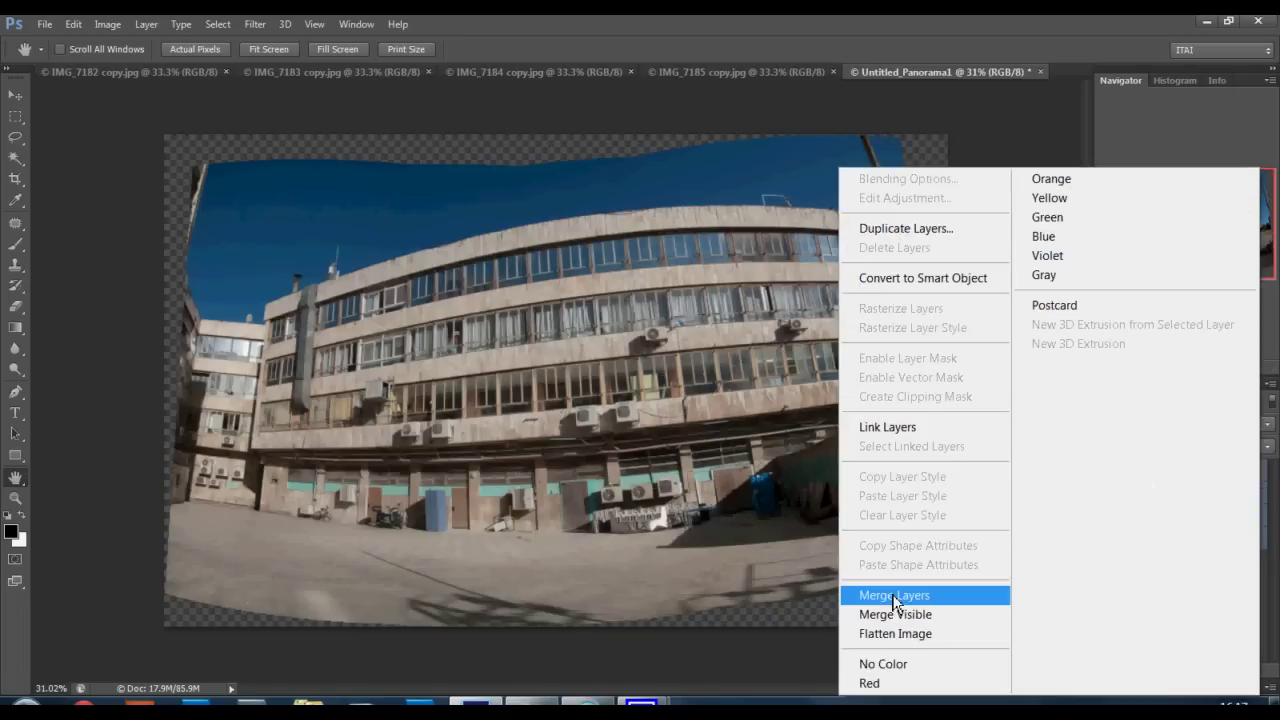
pyautogui.click(893, 598)
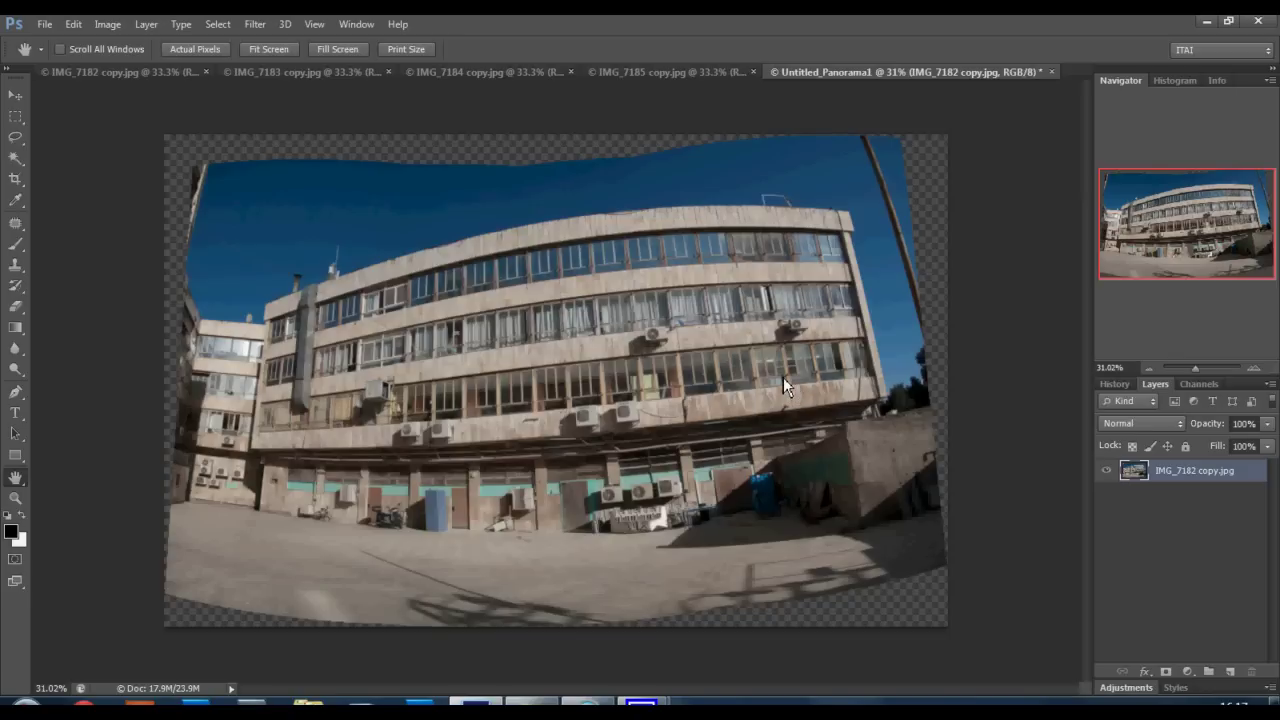
# With the Move tool, start Free Transform (Ctrl+T) on the merged layer and show its transform modes.
pyautogui.click(16, 95)
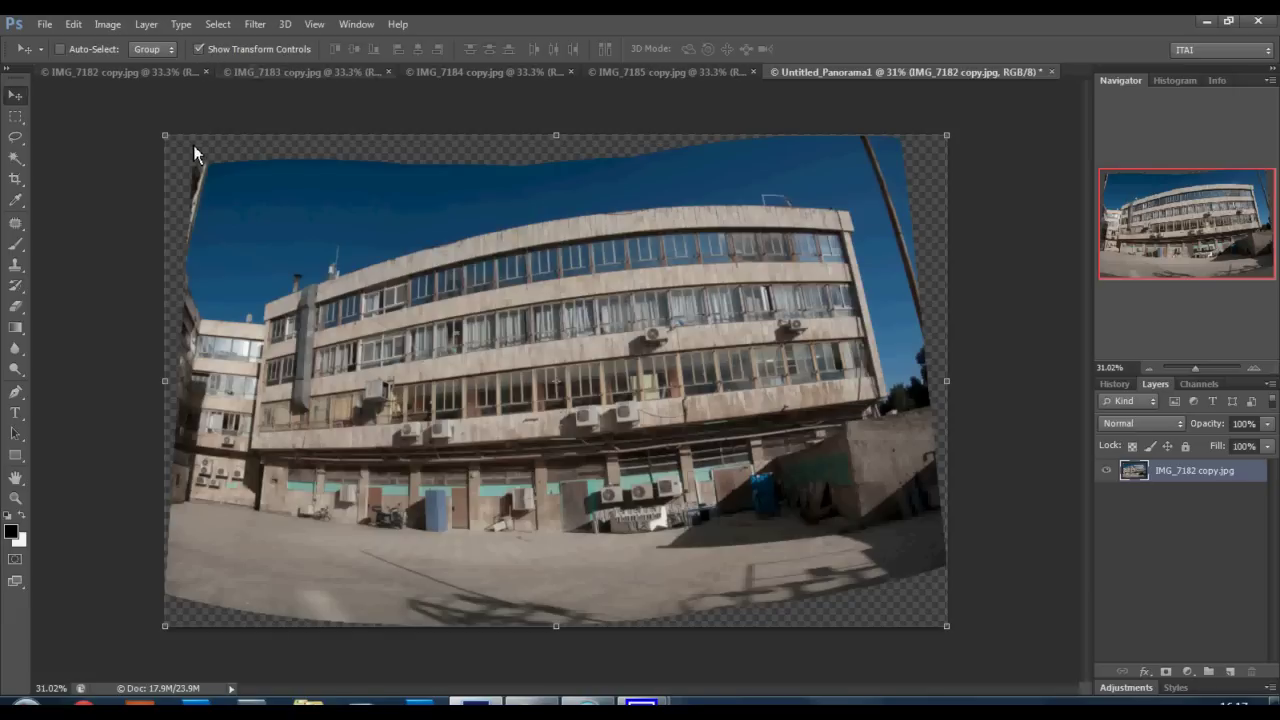
pyautogui.rightClick(384, 214)
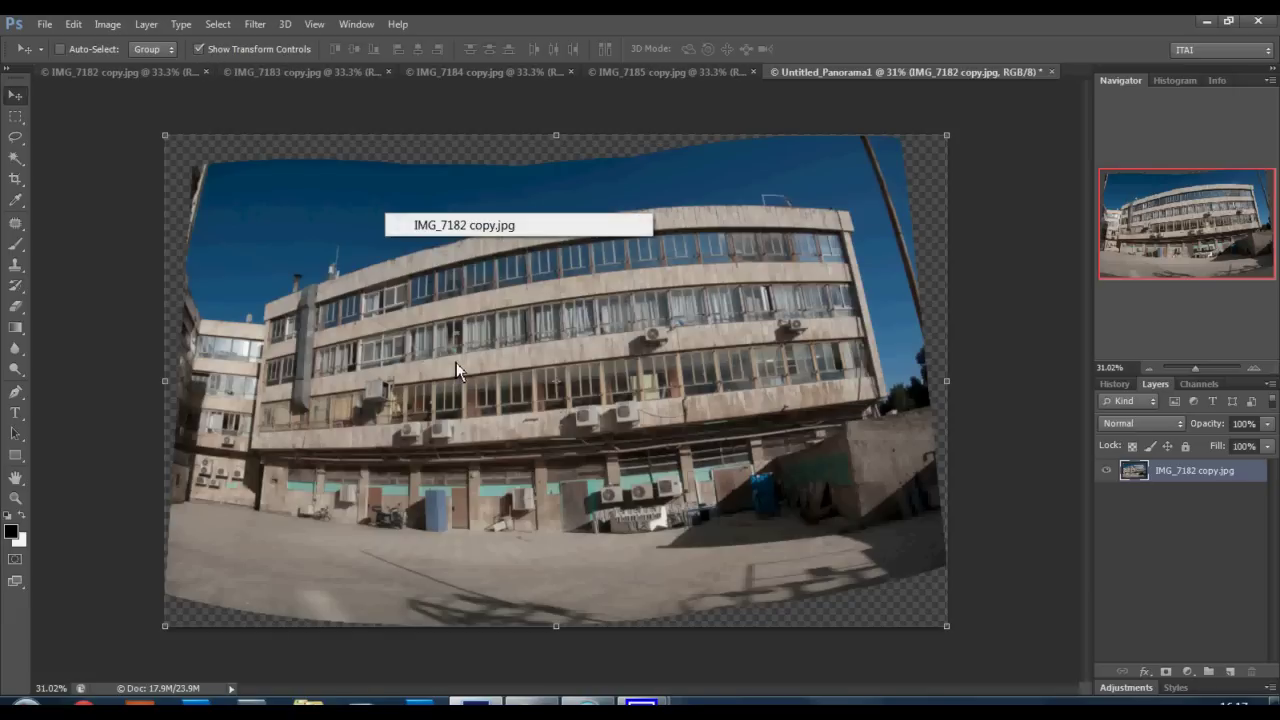
pyautogui.click(531, 225)
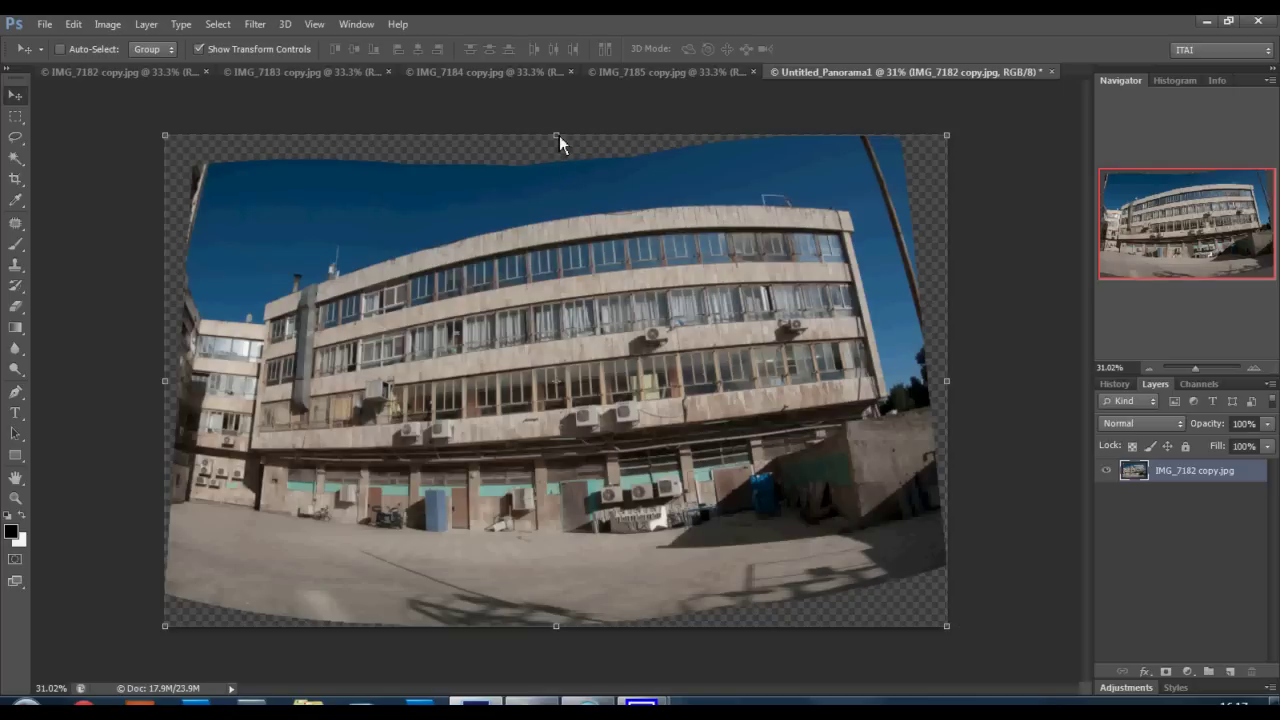
pyautogui.hotkey('ctrl', 't')
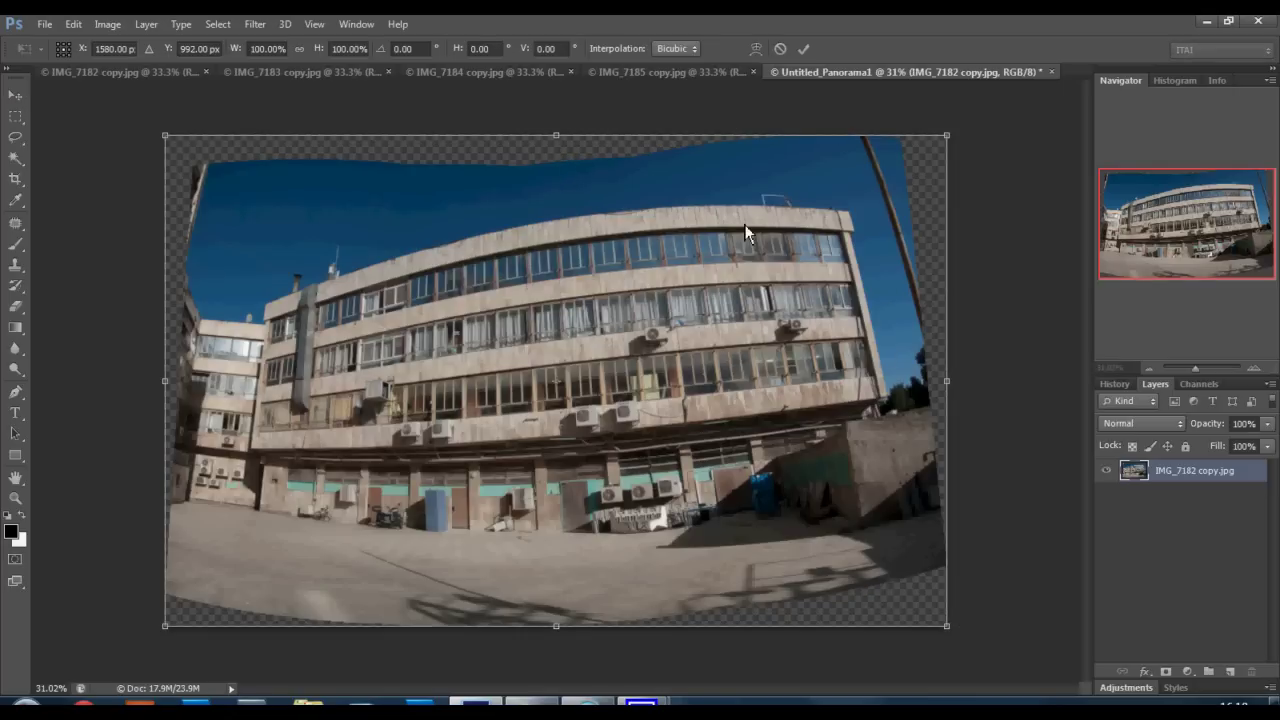
pyautogui.rightClick(744, 224)
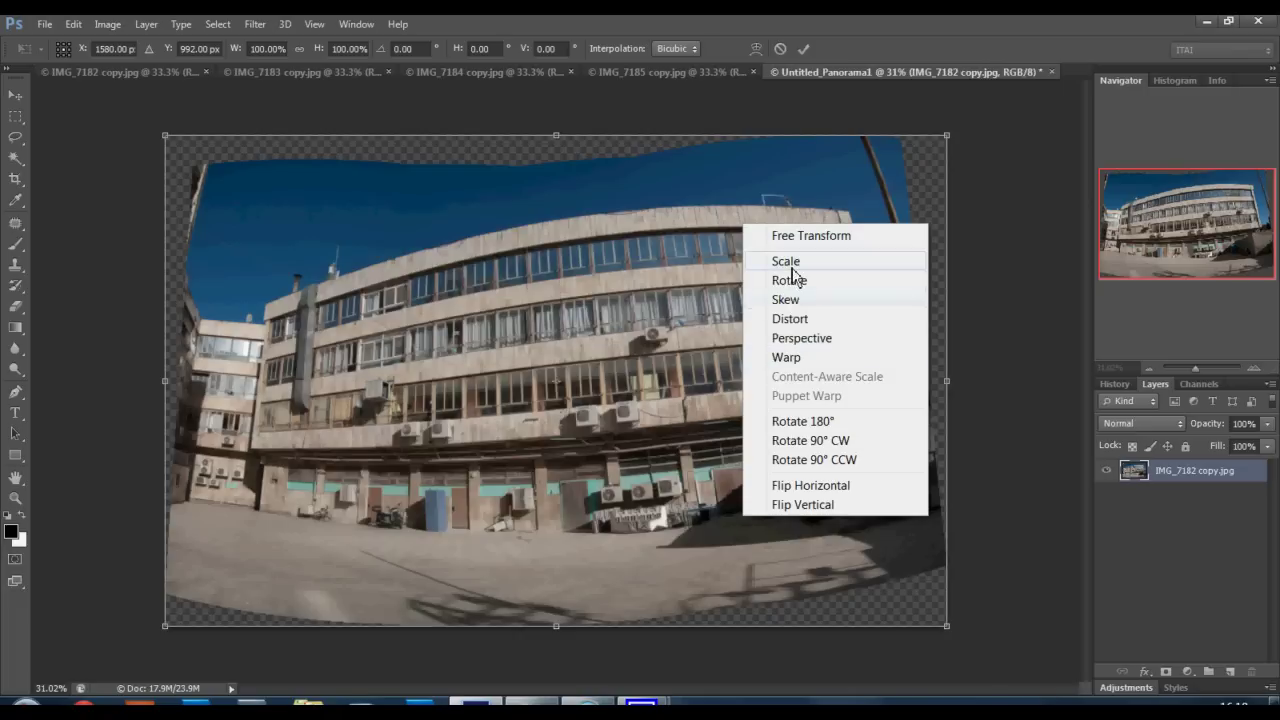
pyautogui.click(708, 230)
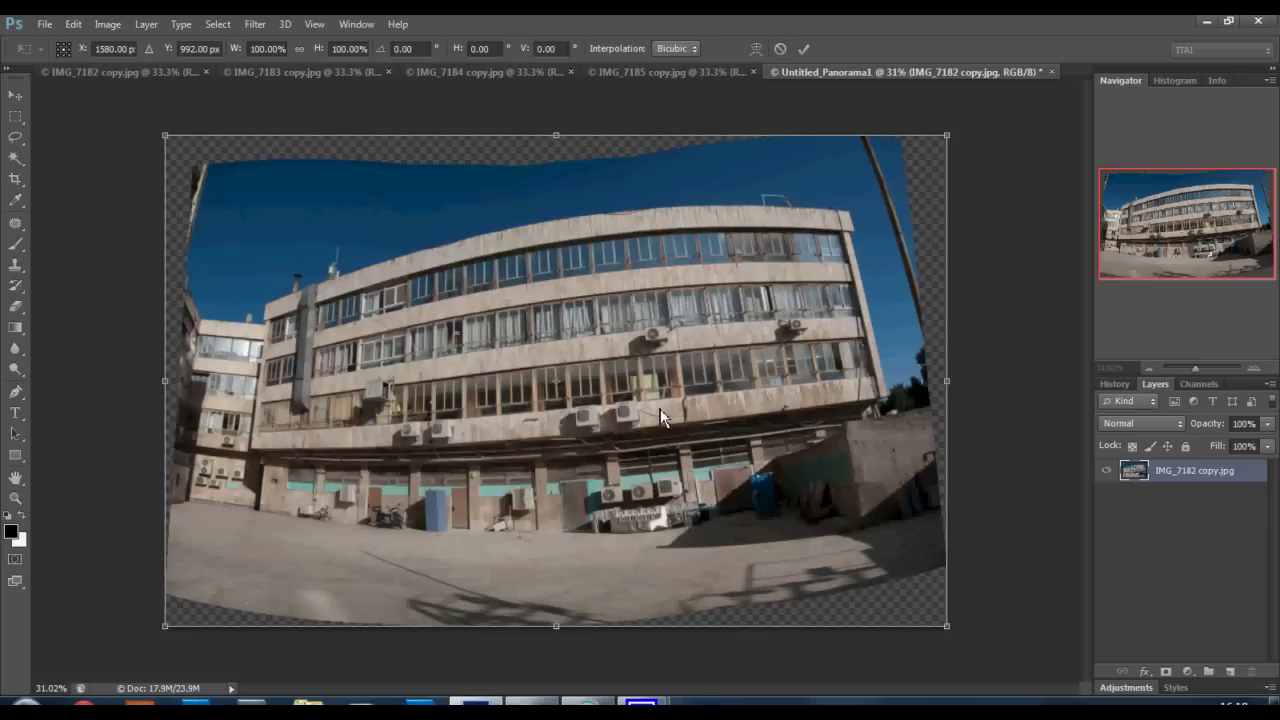
pyautogui.rightClick(824, 200)
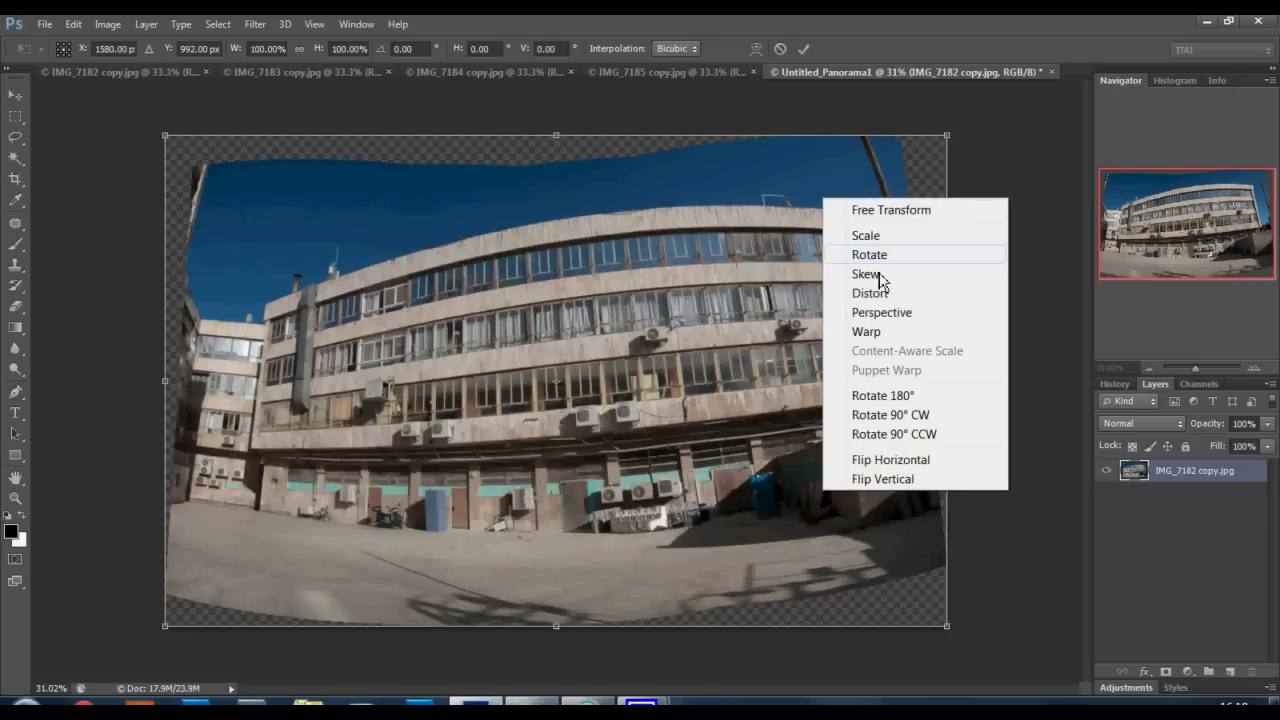
# Warp the panorama: pull the roofline down, raise the curved base, and straighten the middle right.
pyautogui.click(877, 340)
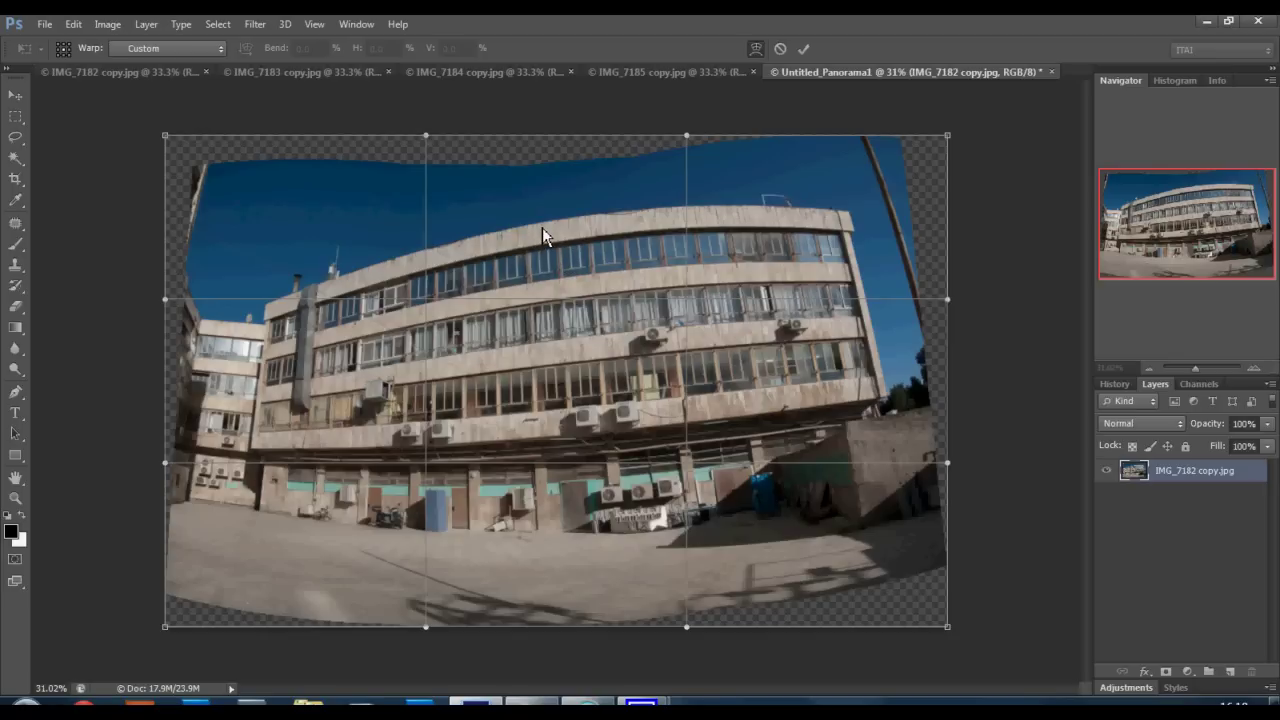
pyautogui.moveTo(543, 228); pyautogui.dragTo(552, 277)
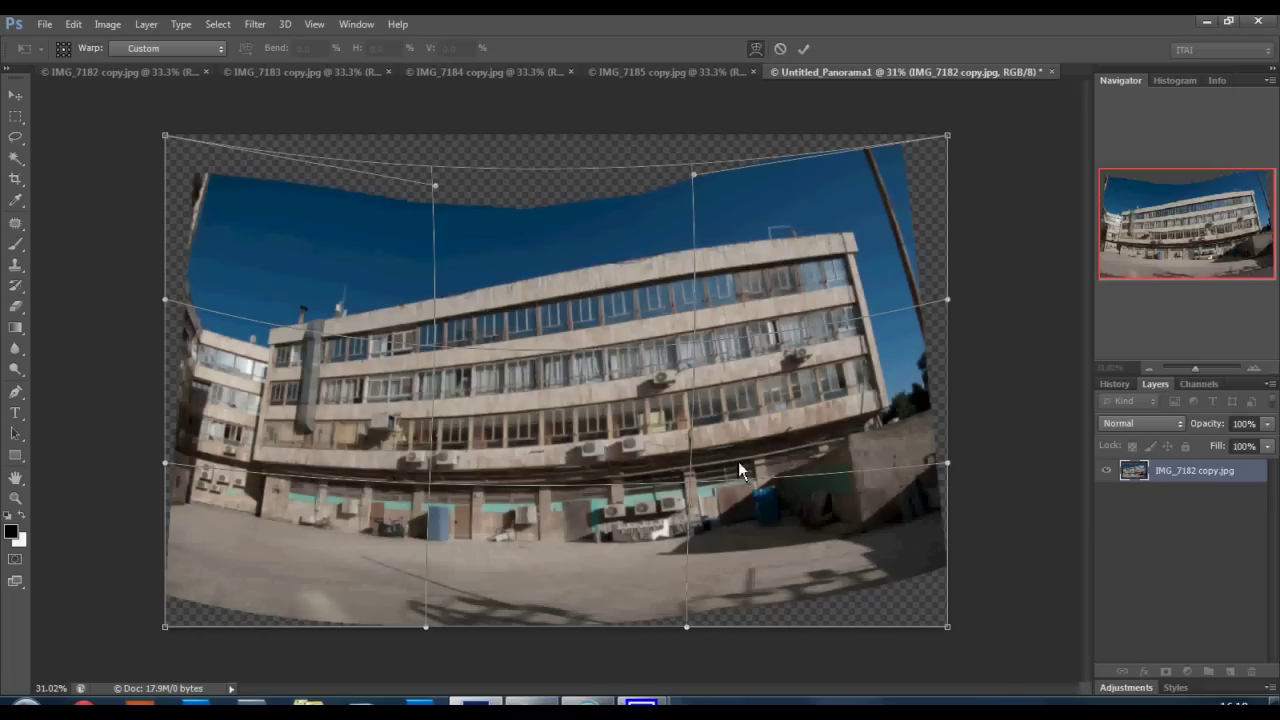
pyautogui.moveTo(554, 471); pyautogui.dragTo(551, 440)
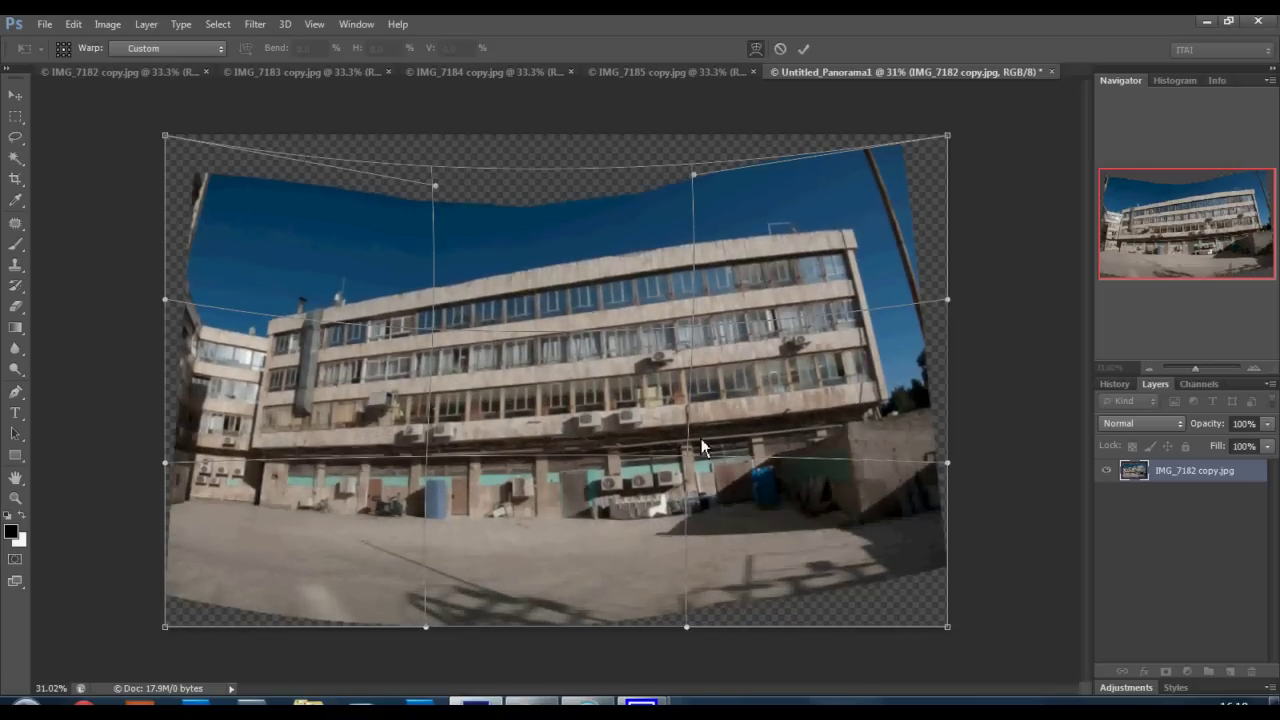
pyautogui.moveTo(706, 440)
pyautogui.mouseDown()
pyautogui.moveTo(589, 432)
pyautogui.moveTo(570, 461)
pyautogui.mouseUp()
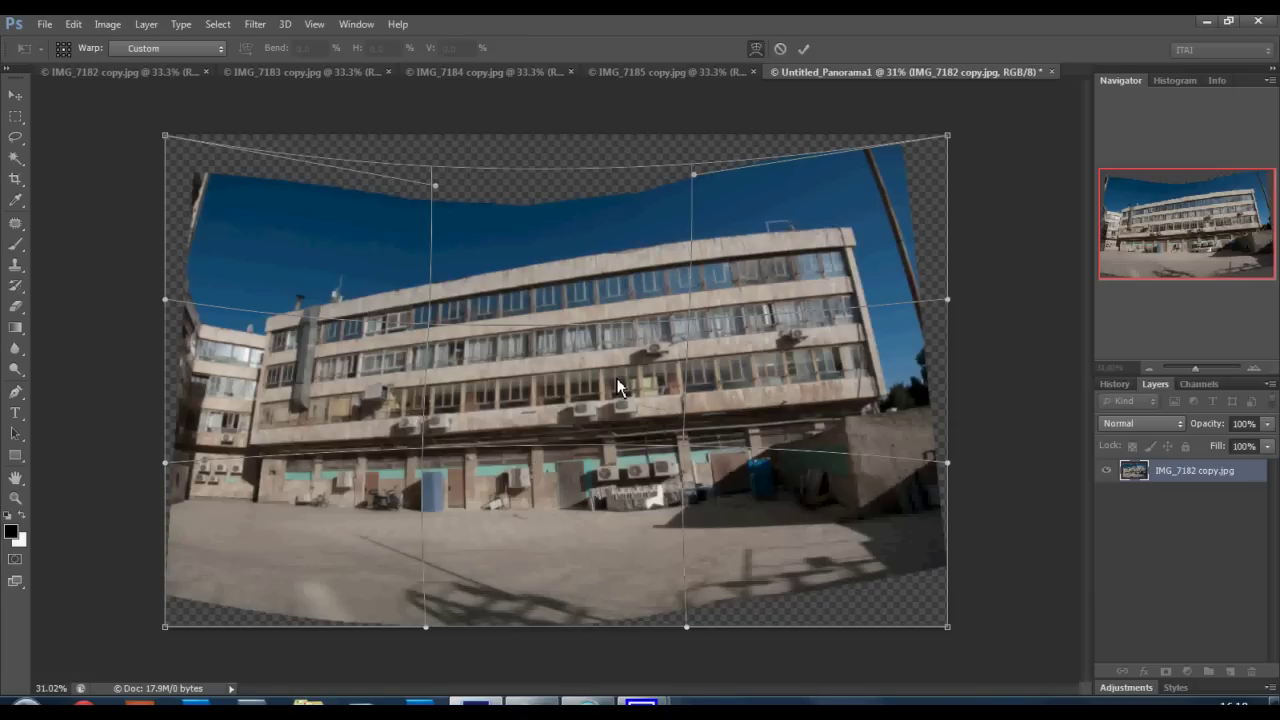
# Switch to Perspective and narrow the panorama's bottom edge.
pyautogui.rightClick(669, 376)
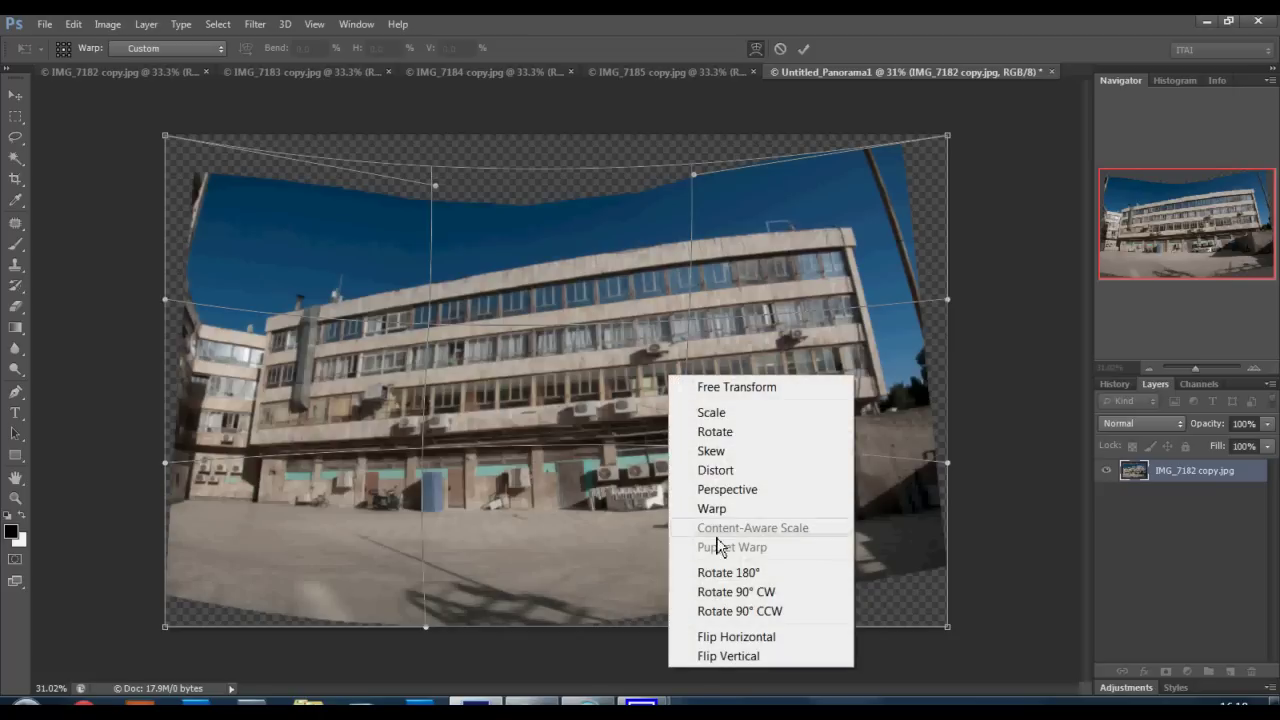
pyautogui.click(733, 490)
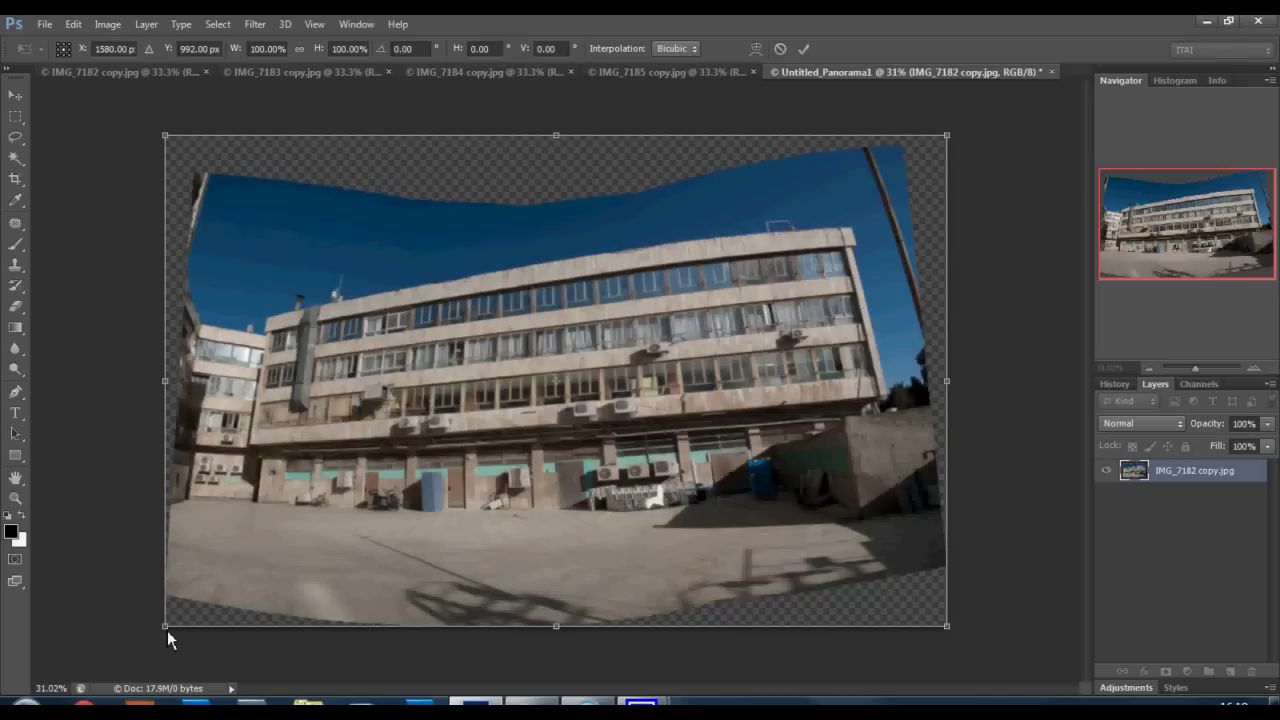
pyautogui.moveTo(167, 629); pyautogui.dragTo(200, 623)
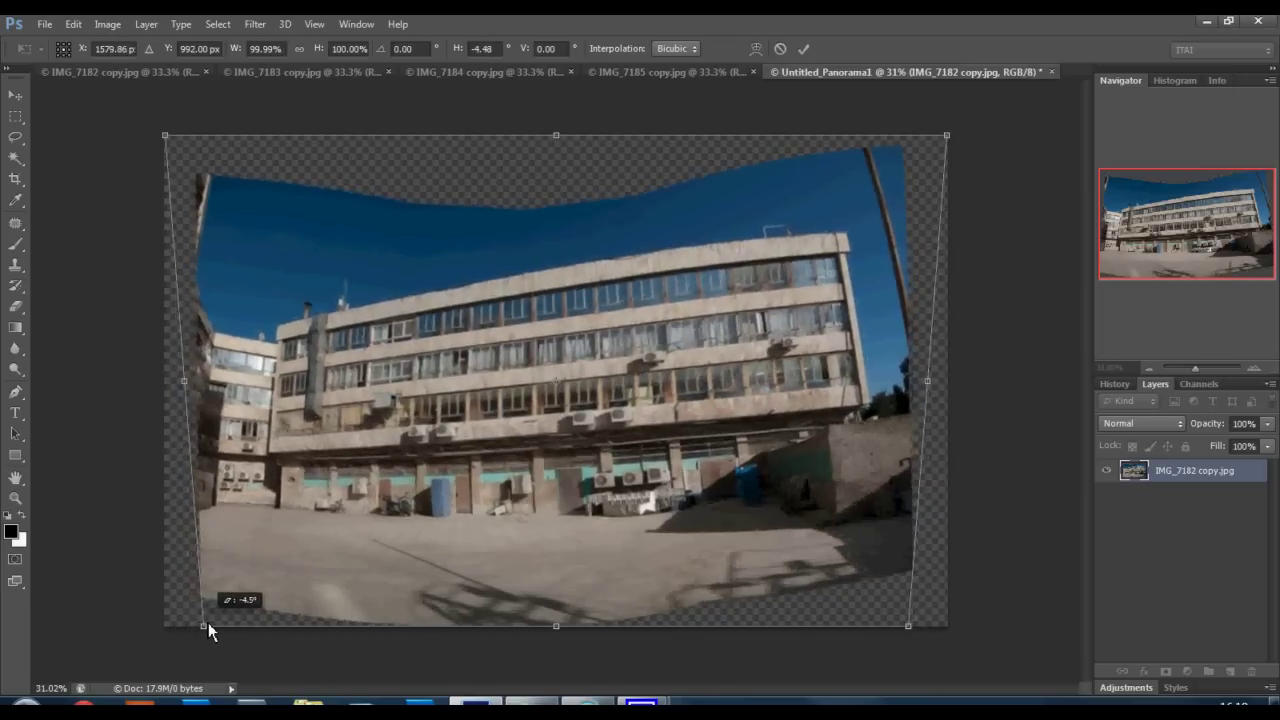
pyautogui.moveTo(200, 623); pyautogui.dragTo(215, 626)
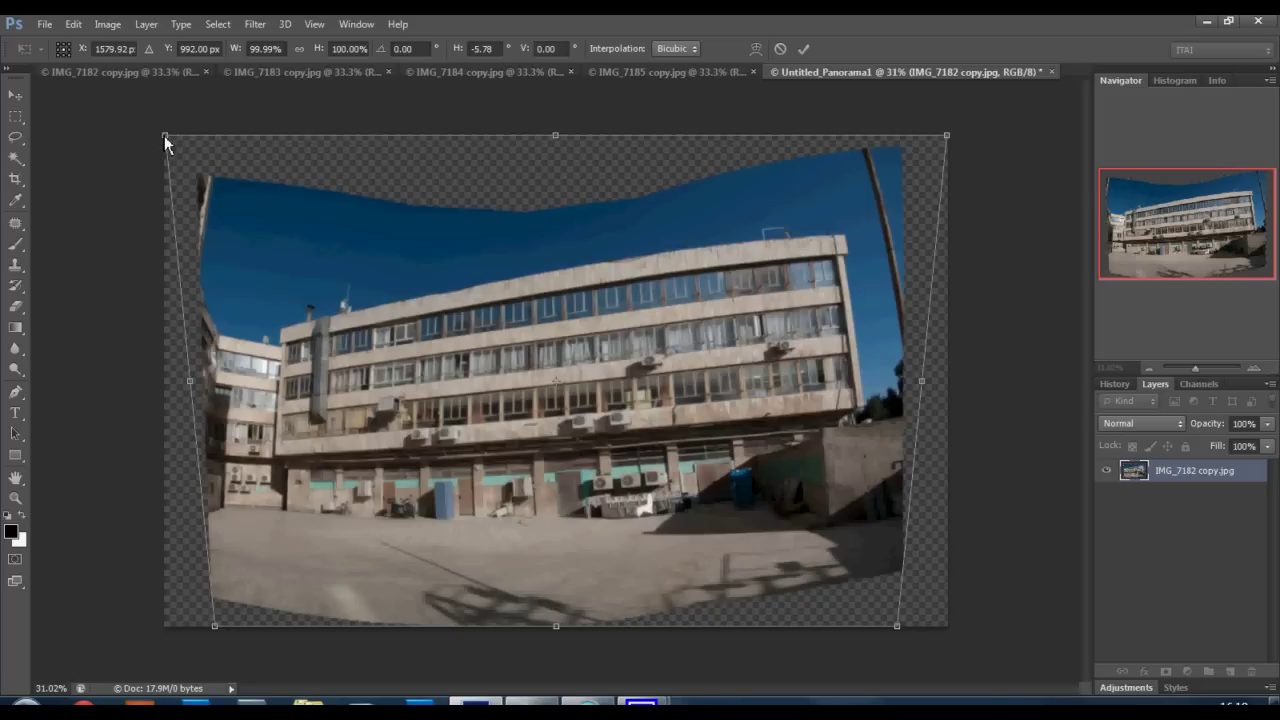
# Widen the top edge and skew the bottom leftward to straighten the building's verticals.
pyautogui.moveTo(164, 136); pyautogui.dragTo(135, 144)
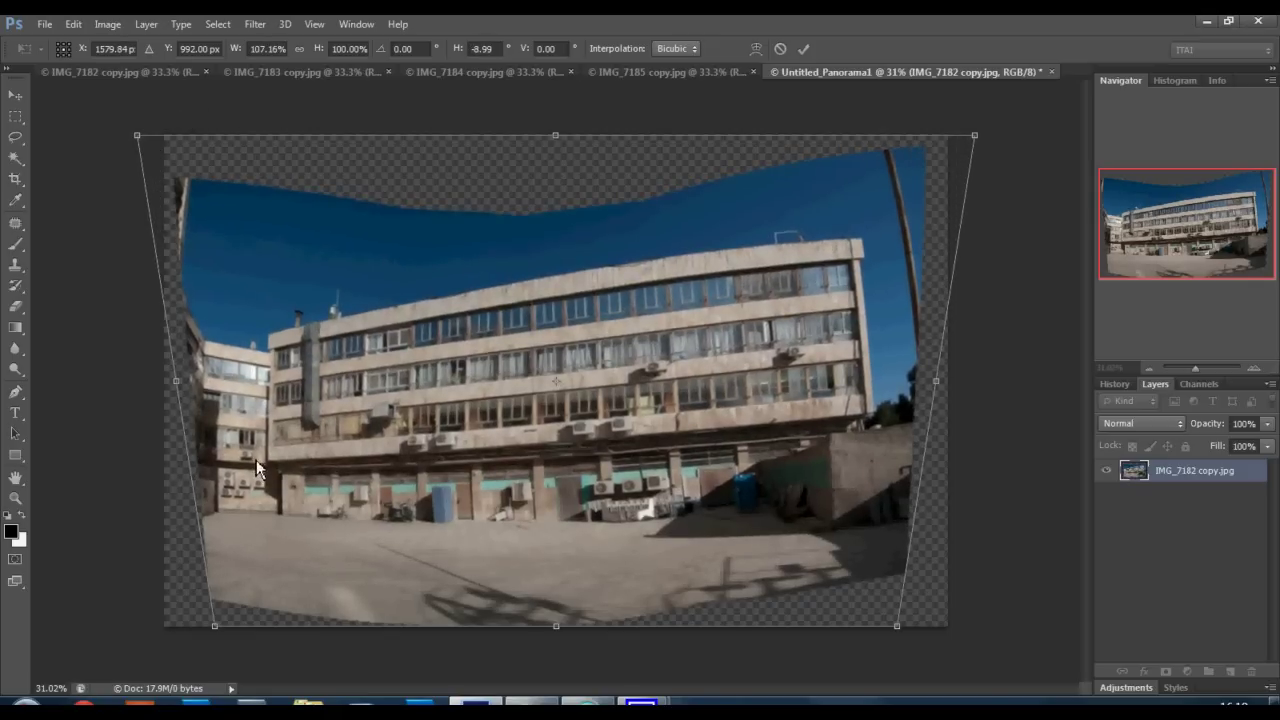
pyautogui.moveTo(222, 632); pyautogui.dragTo(229, 632)
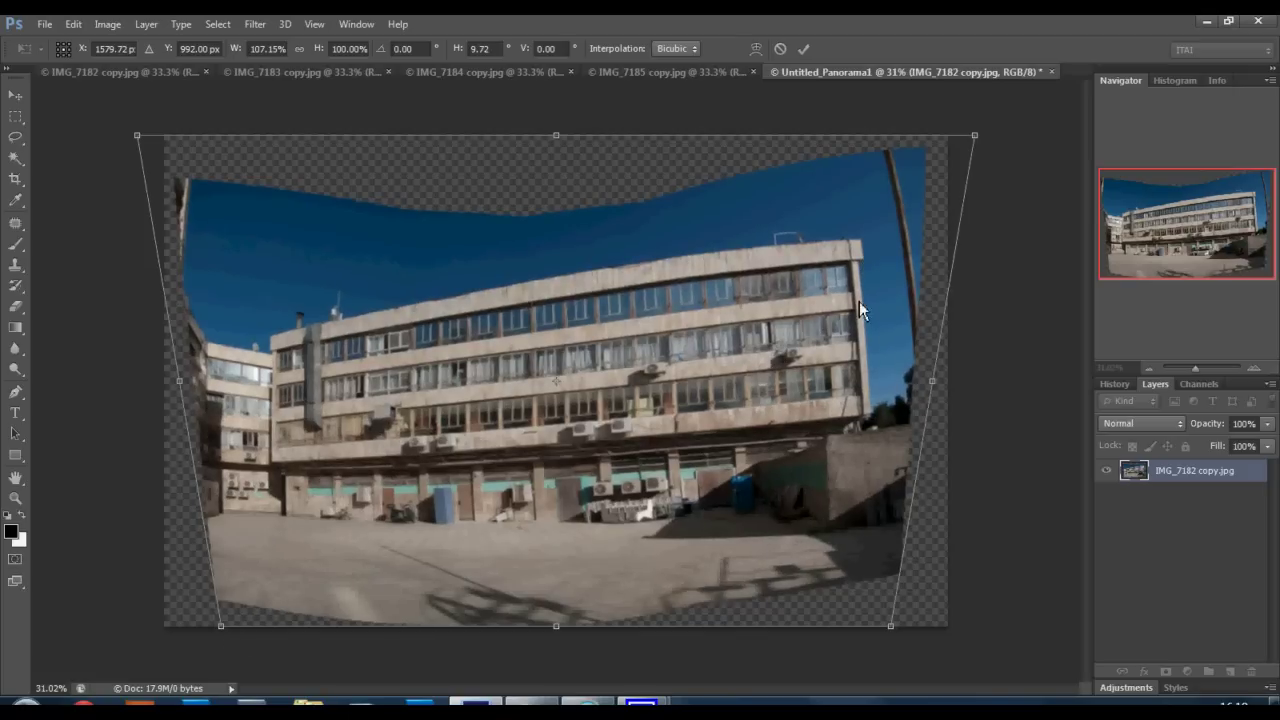
pyautogui.moveTo(980, 138); pyautogui.dragTo(1003, 134)
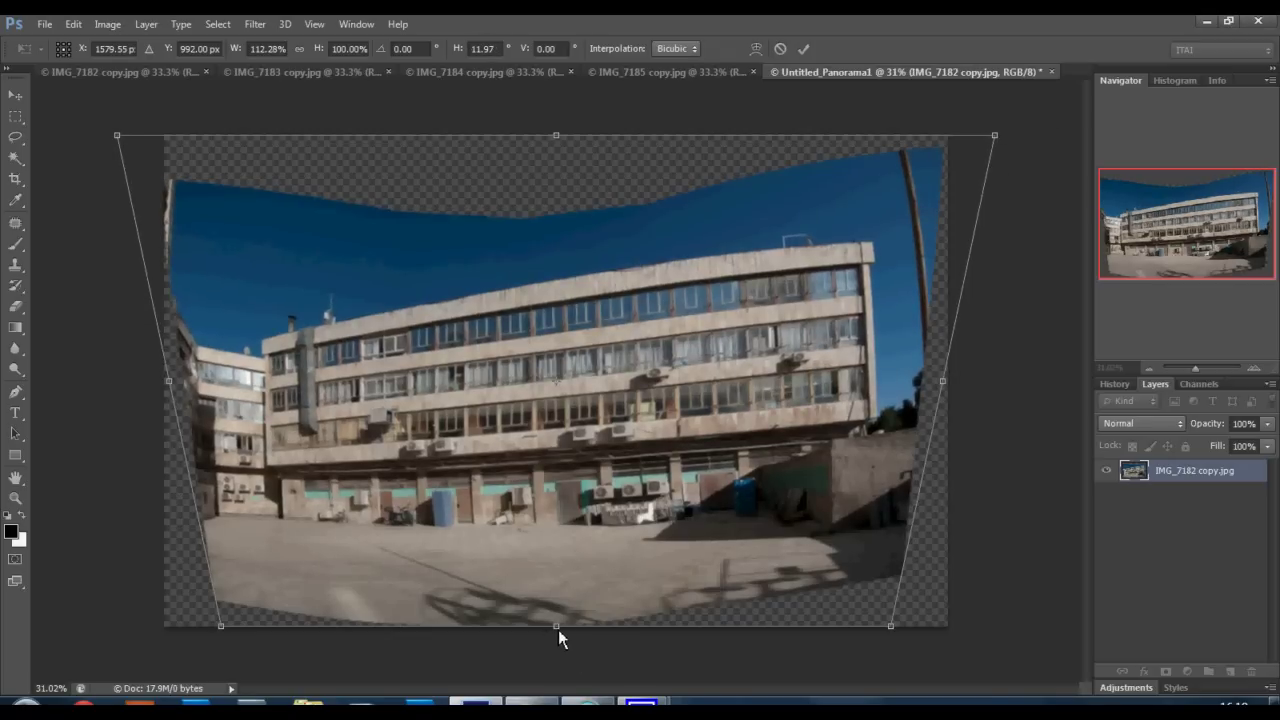
pyautogui.moveTo(573, 142); pyautogui.dragTo(586, 136)
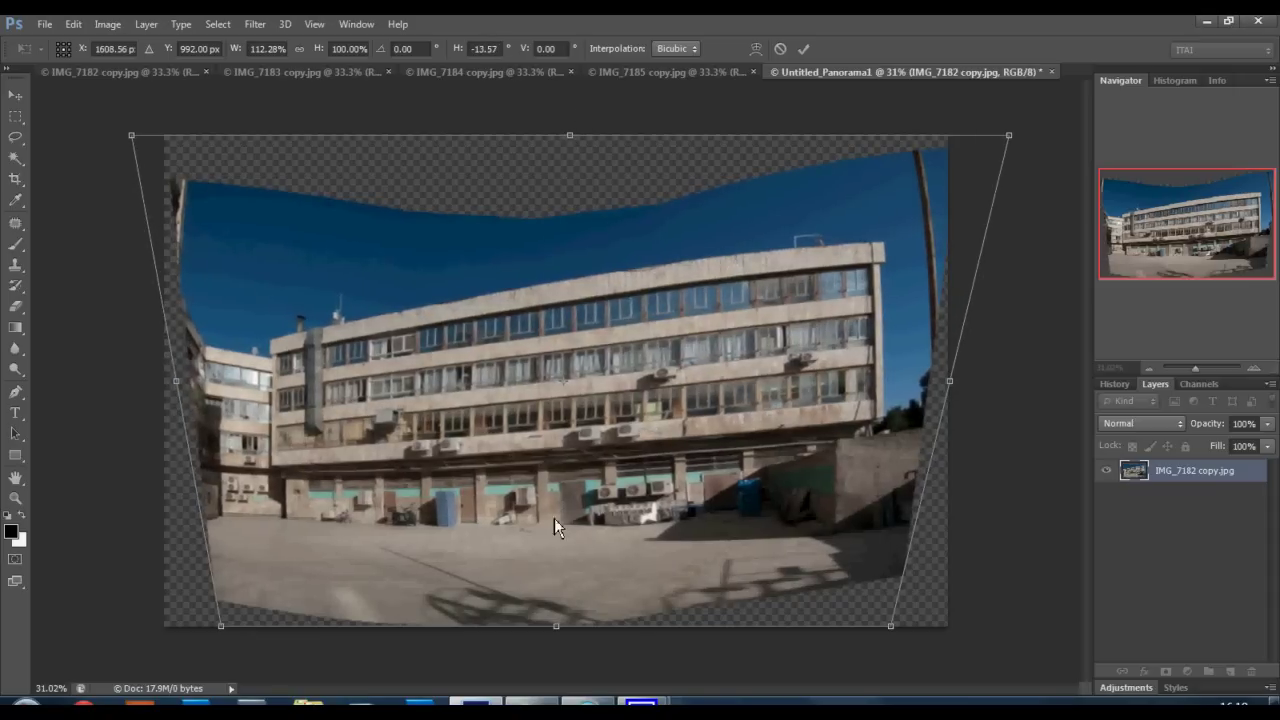
pyautogui.moveTo(555, 626); pyautogui.dragTo(539, 627)
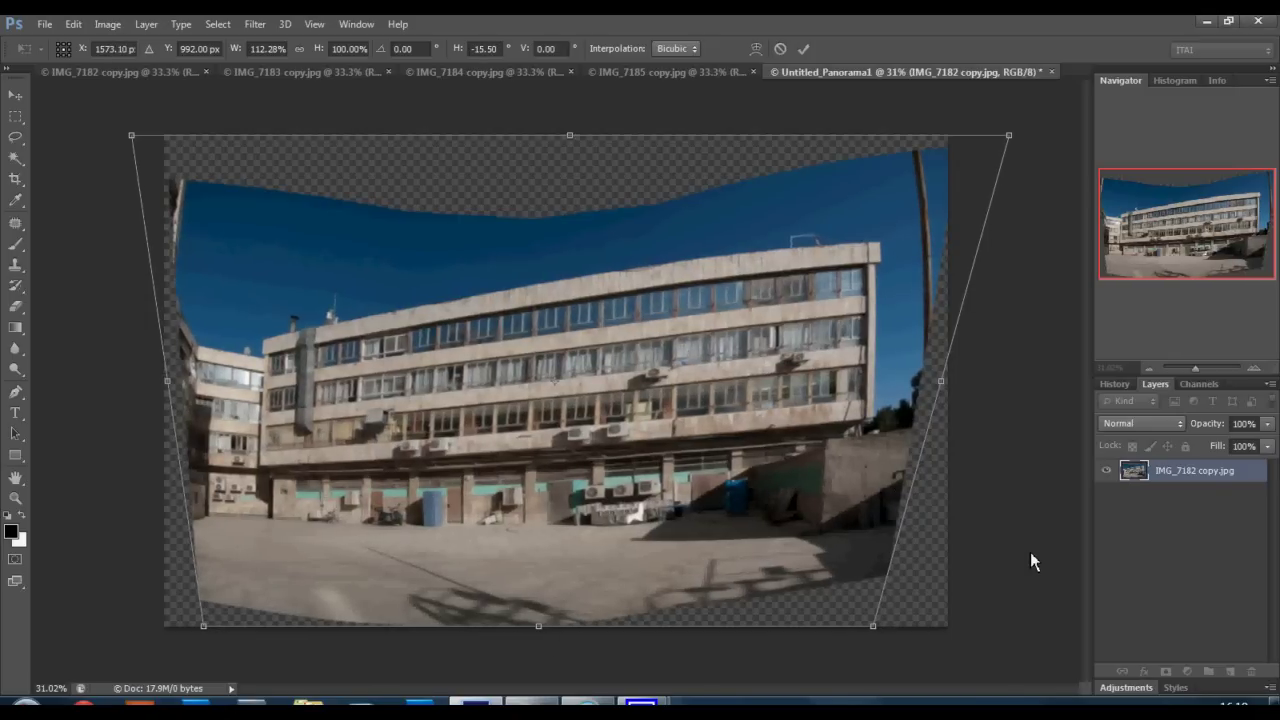
pyautogui.moveTo(873, 626); pyautogui.dragTo(877, 627)
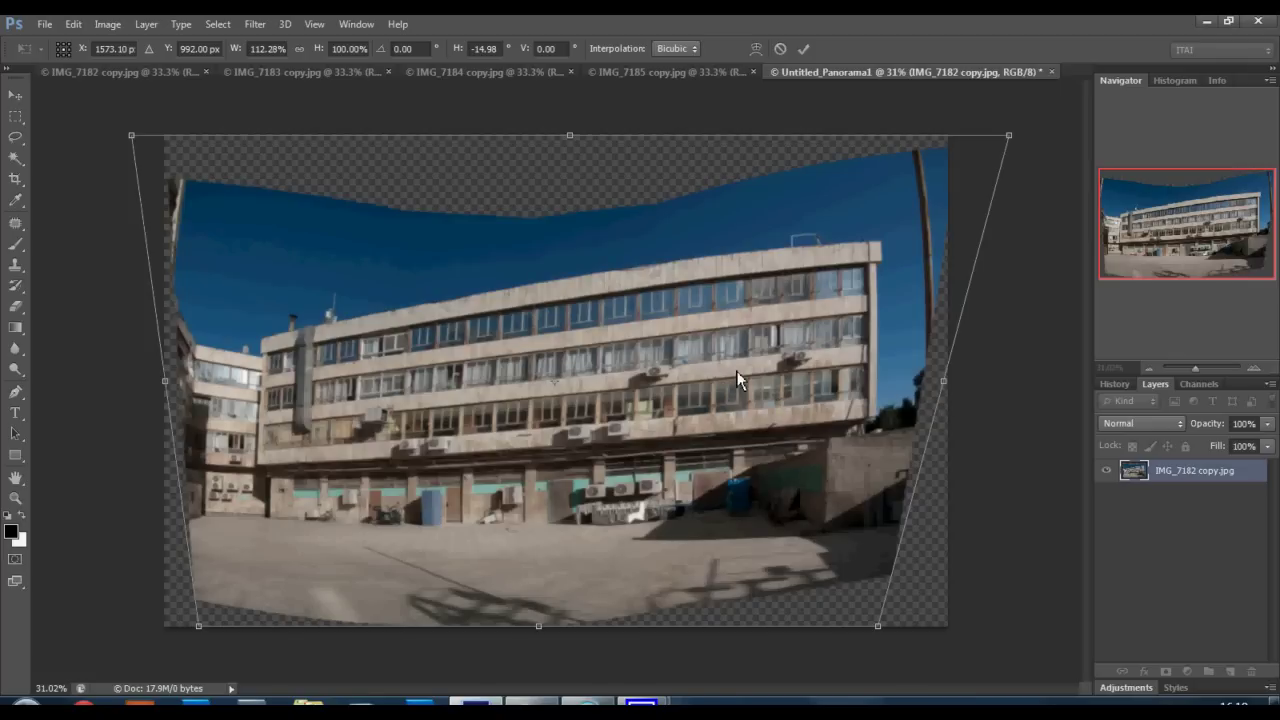
# Warp the mesh slightly to bend the roofline and the building's lower part.
pyautogui.rightClick(713, 306)
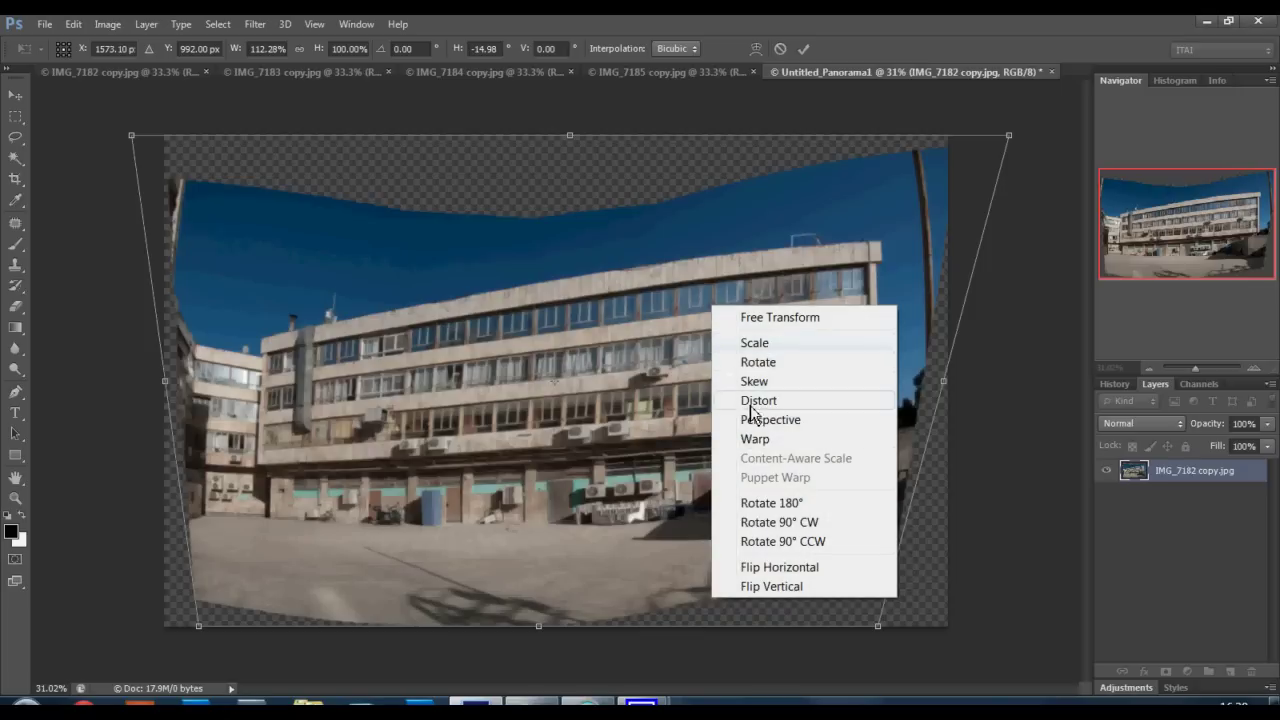
pyautogui.click(755, 439)
pyautogui.moveTo(582, 283); pyautogui.dragTo(581, 286)
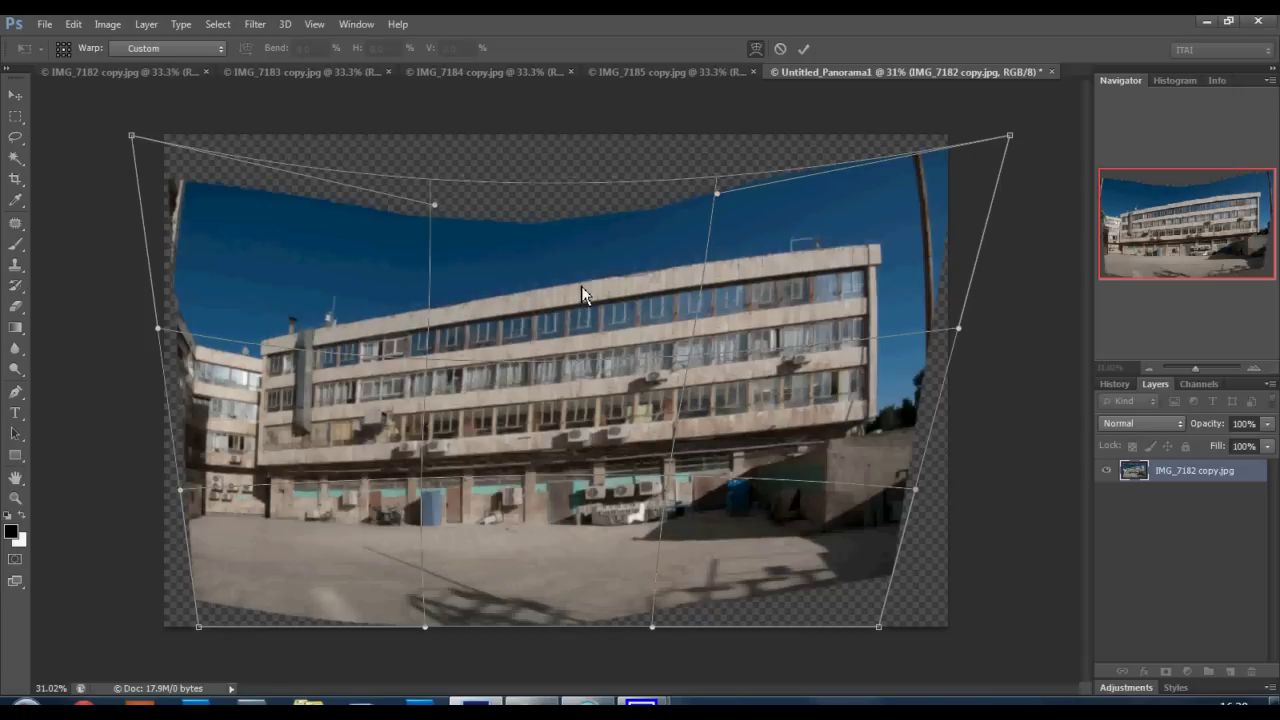
pyautogui.moveTo(577, 453); pyautogui.dragTo(577, 449)
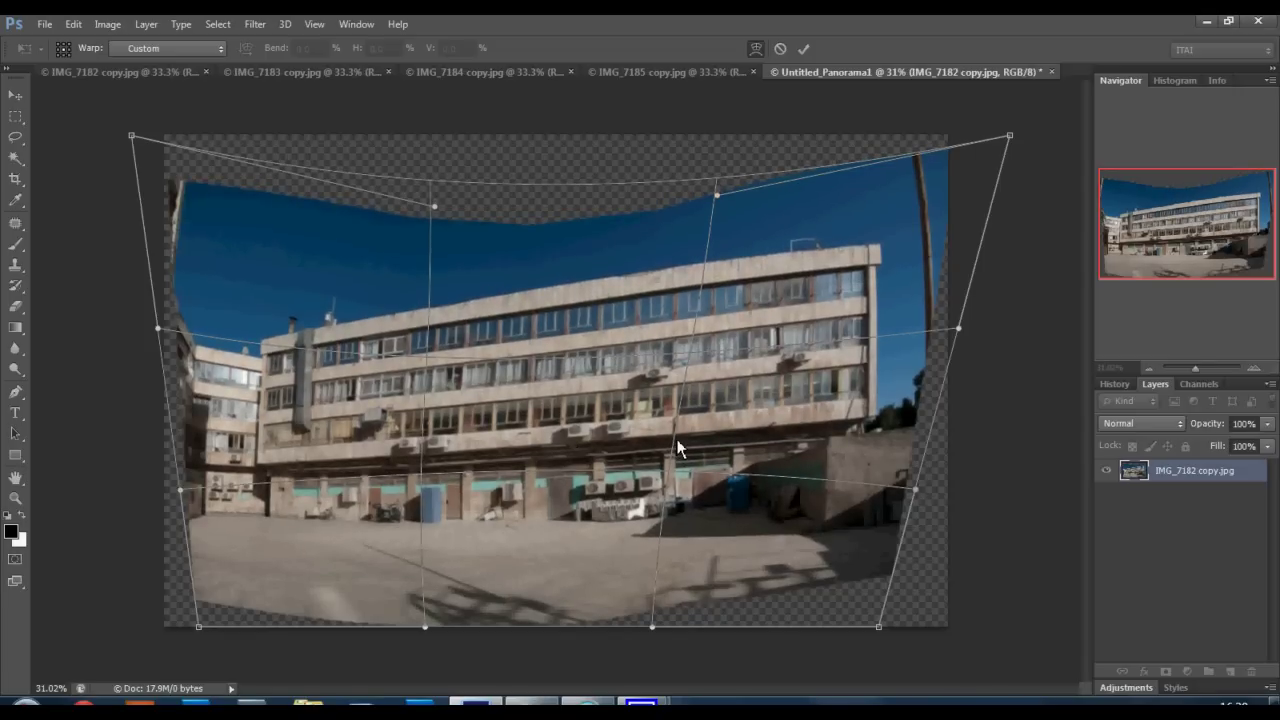
# In Perspective mode, raise the left edge to level the roofline.
pyautogui.rightClick(552, 401)
pyautogui.click(588, 513)
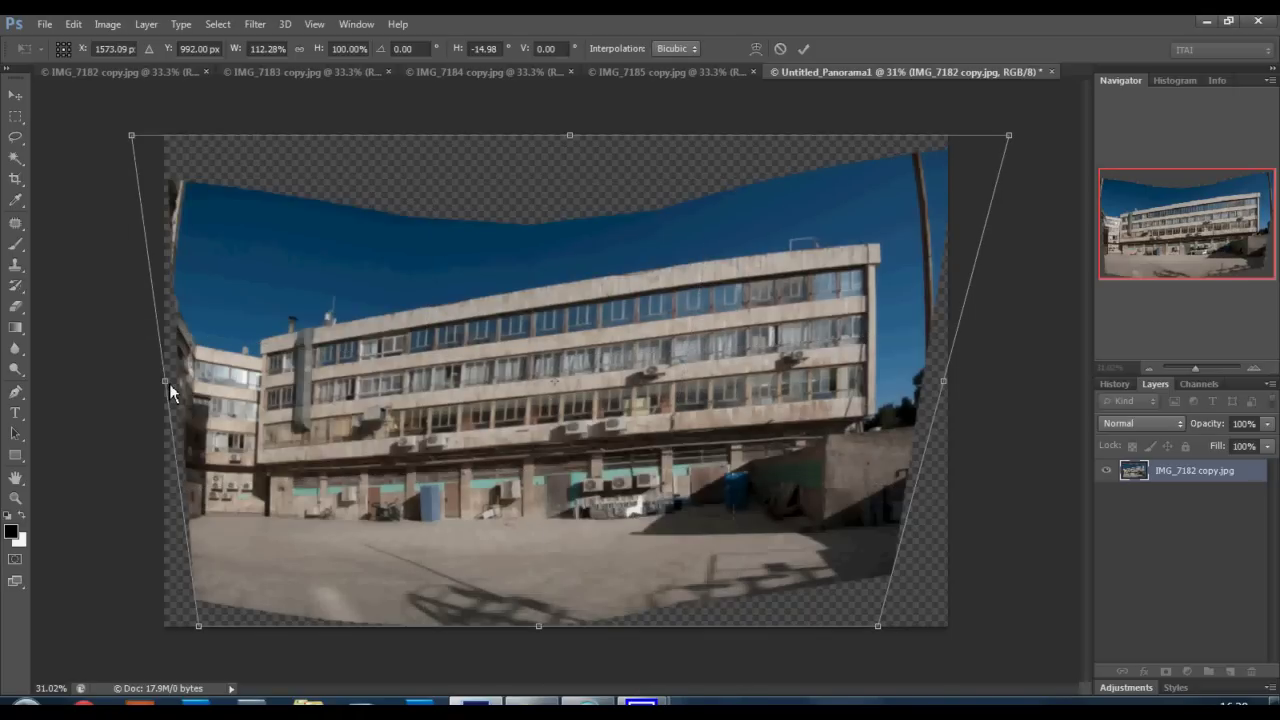
pyautogui.moveTo(169, 383); pyautogui.dragTo(172, 327)
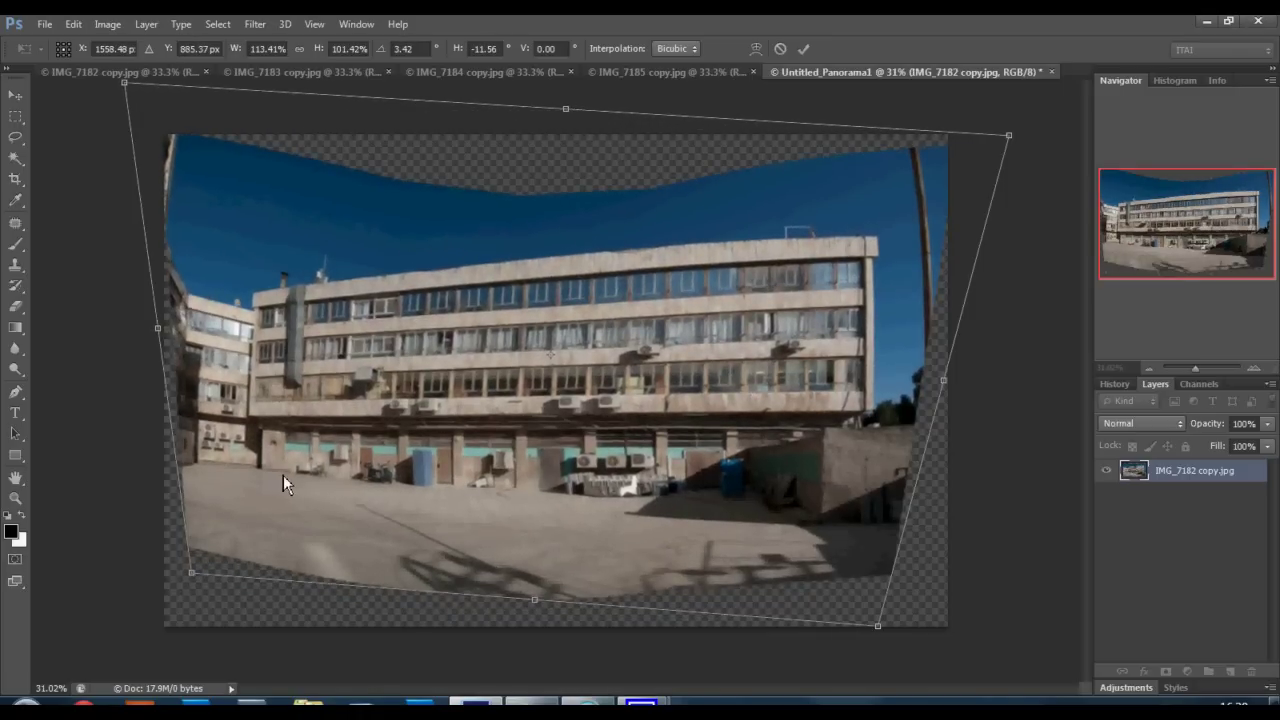
# Distort the panorama by pulling the bottom-left corner down and shifting the bottom edge right.
pyautogui.rightClick(468, 395)
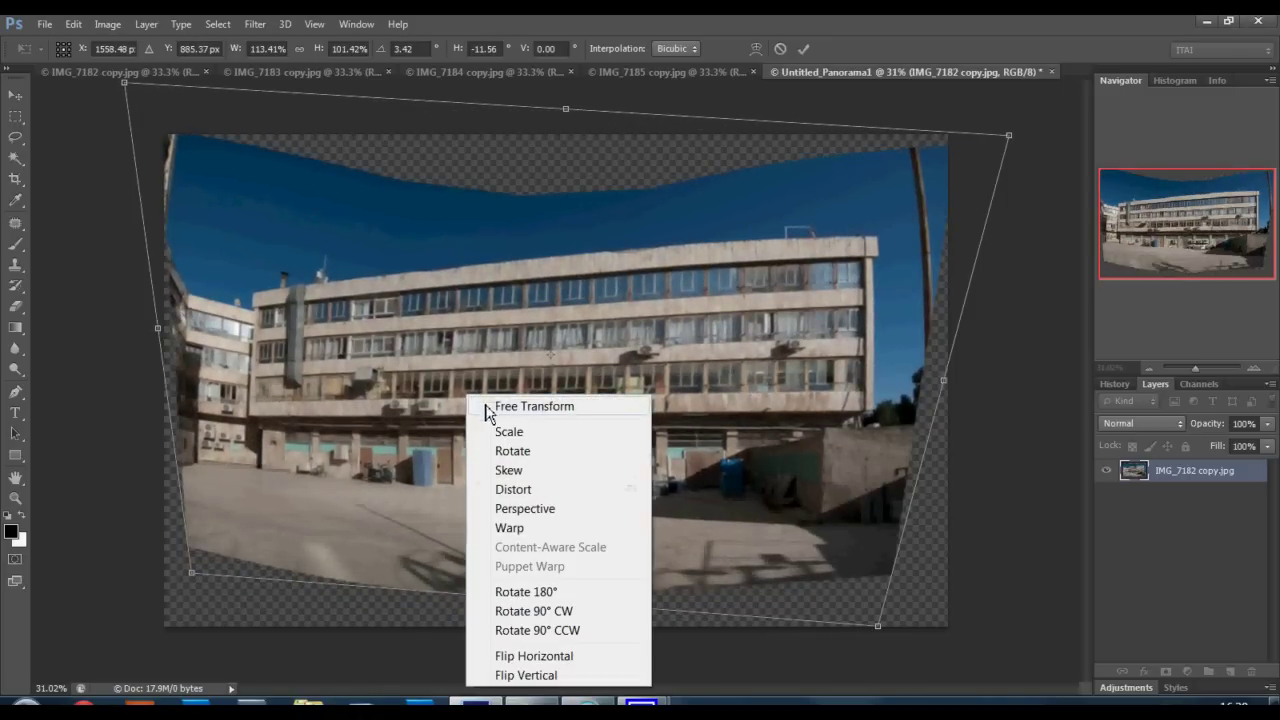
pyautogui.click(517, 490)
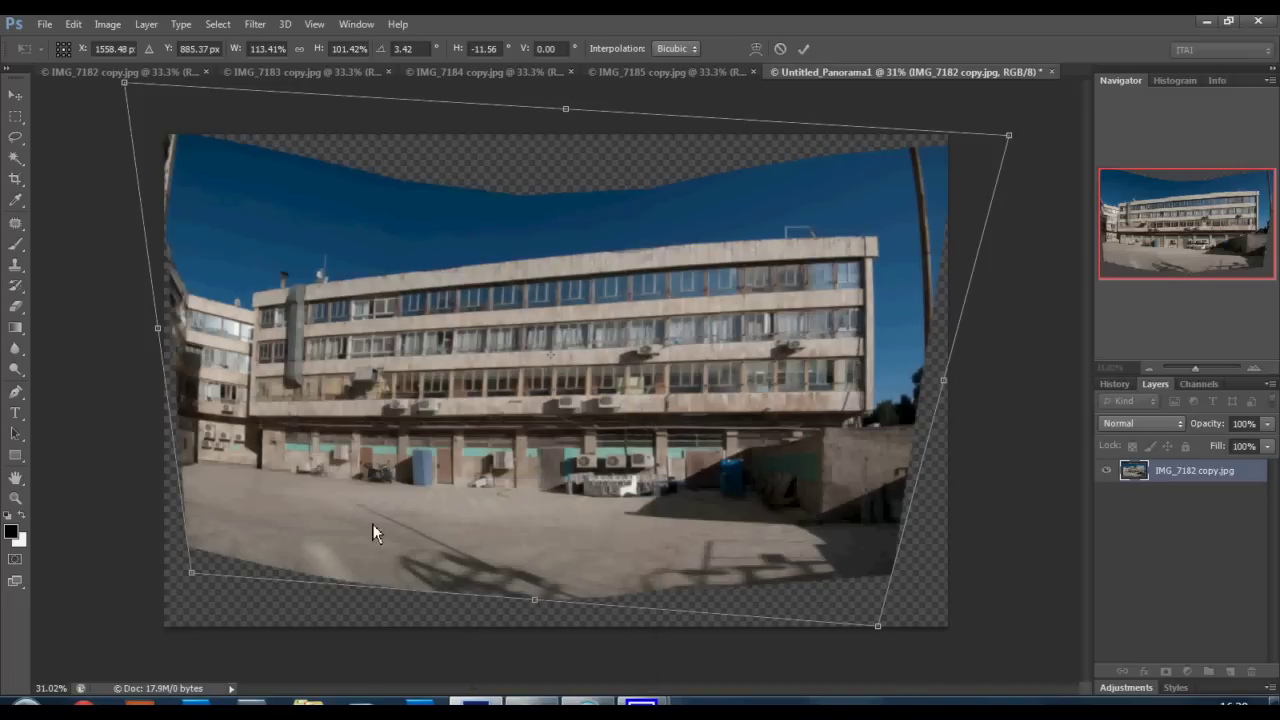
pyautogui.moveTo(194, 576); pyautogui.dragTo(192, 592)
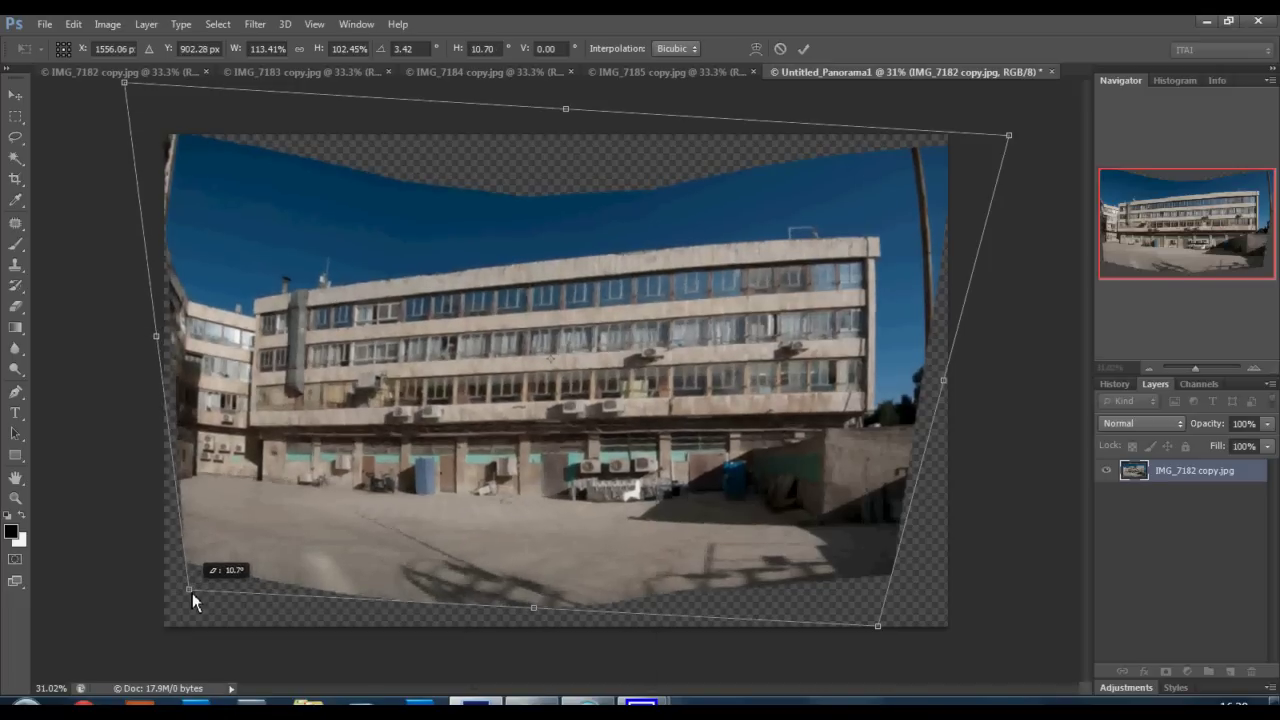
pyautogui.moveTo(537, 612); pyautogui.dragTo(545, 612)
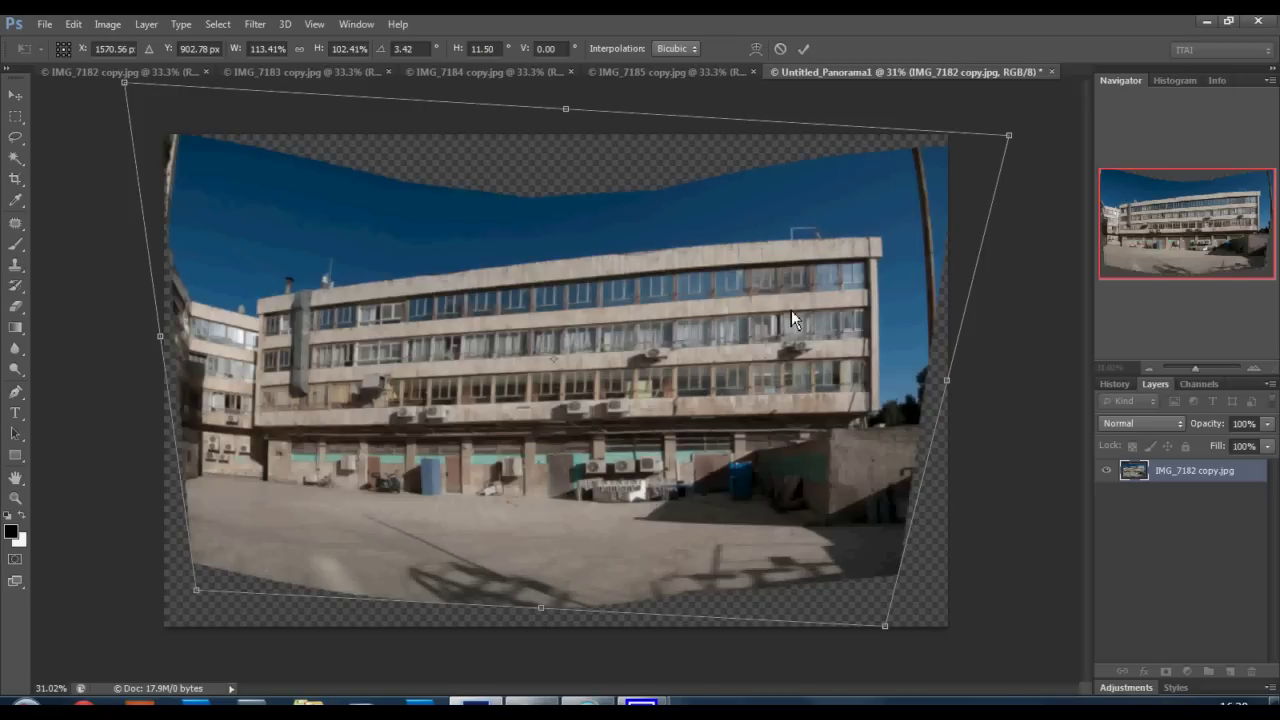
# Commit the transform, then undo and redo it to compare before and after.
pyautogui.click(806, 49)
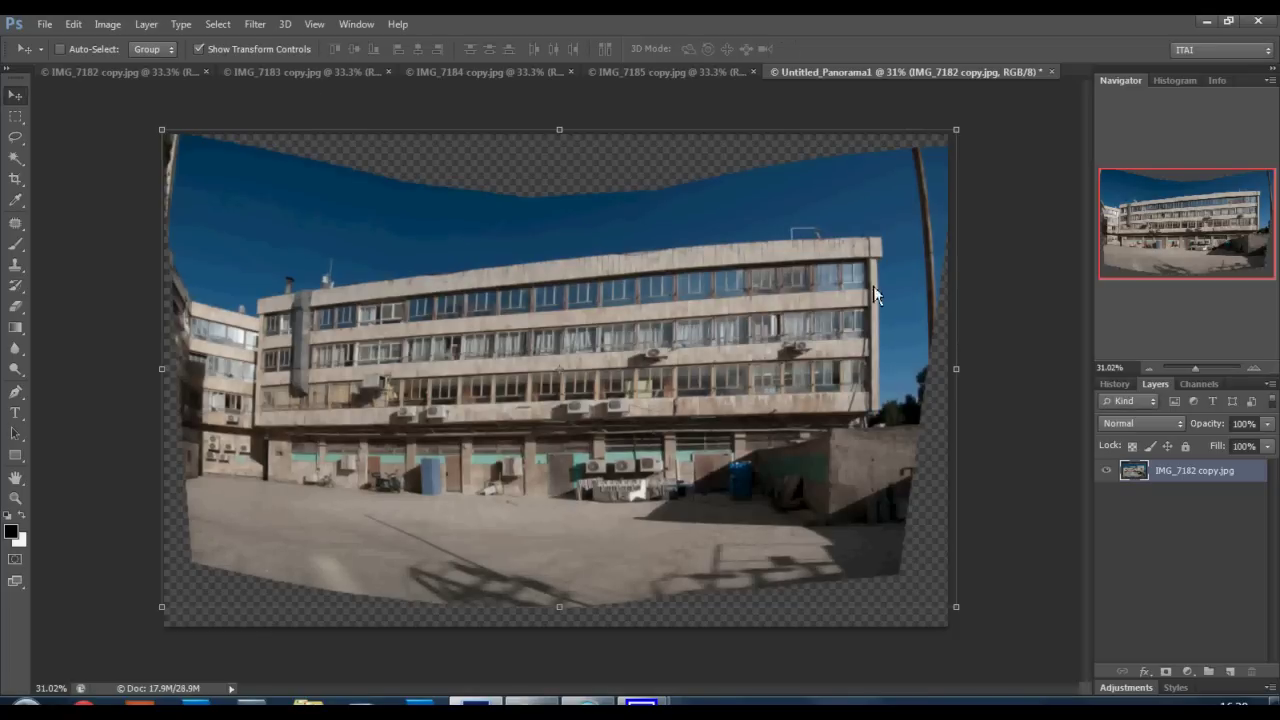
pyautogui.hotkey('ctrl', 'z')
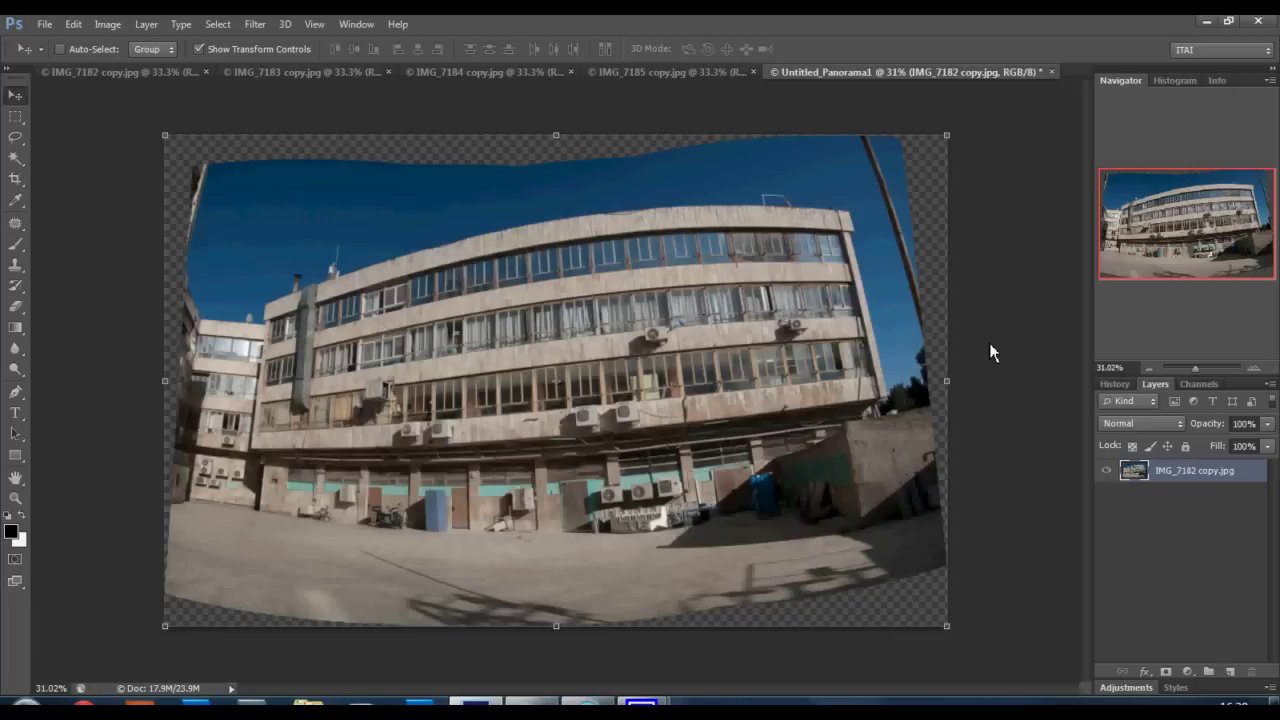
pyautogui.hotkey('ctrl', 'z')
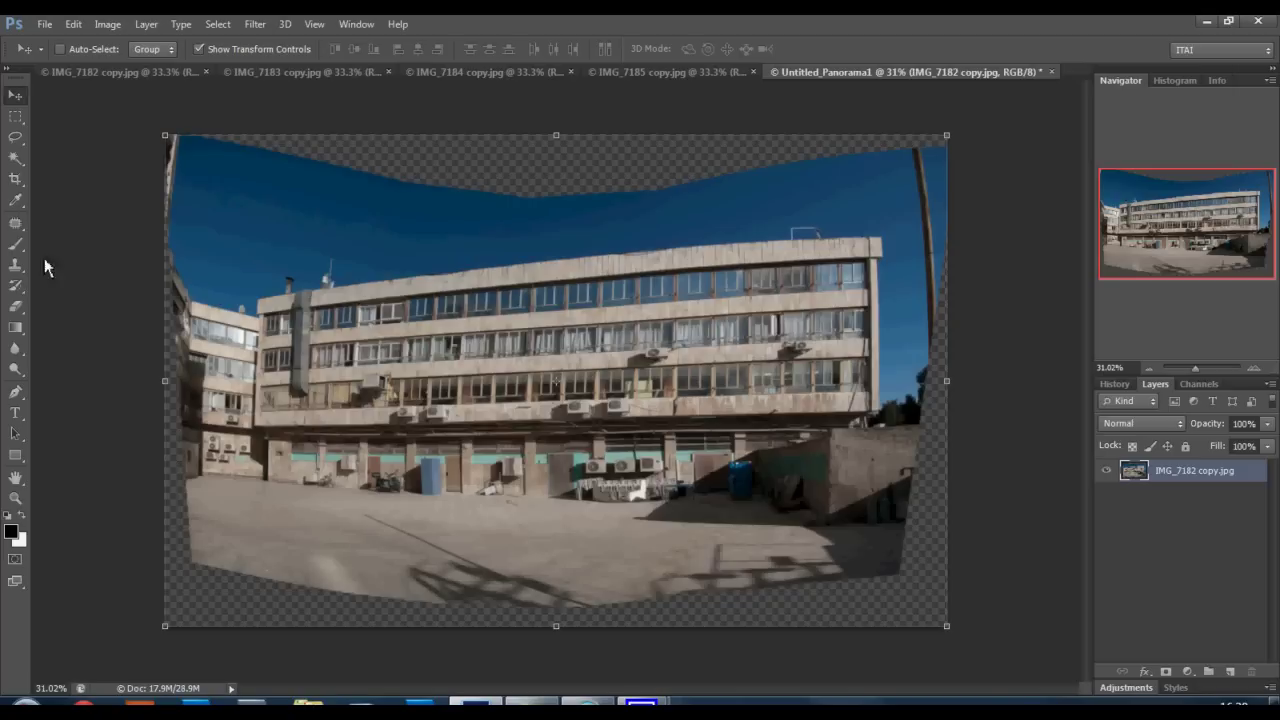
# Crop all four edges inward past the transparent gaps and commit the crop.
pyautogui.click(17, 180)
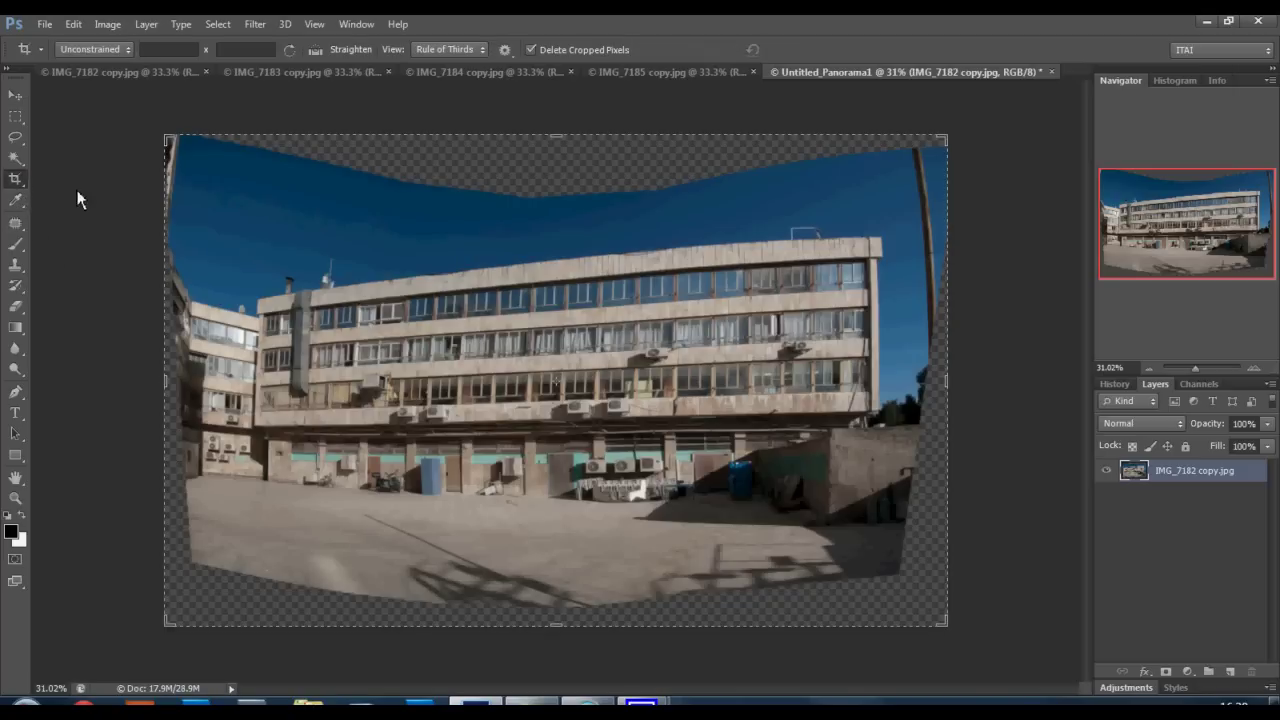
pyautogui.moveTo(559, 142); pyautogui.dragTo(559, 165)
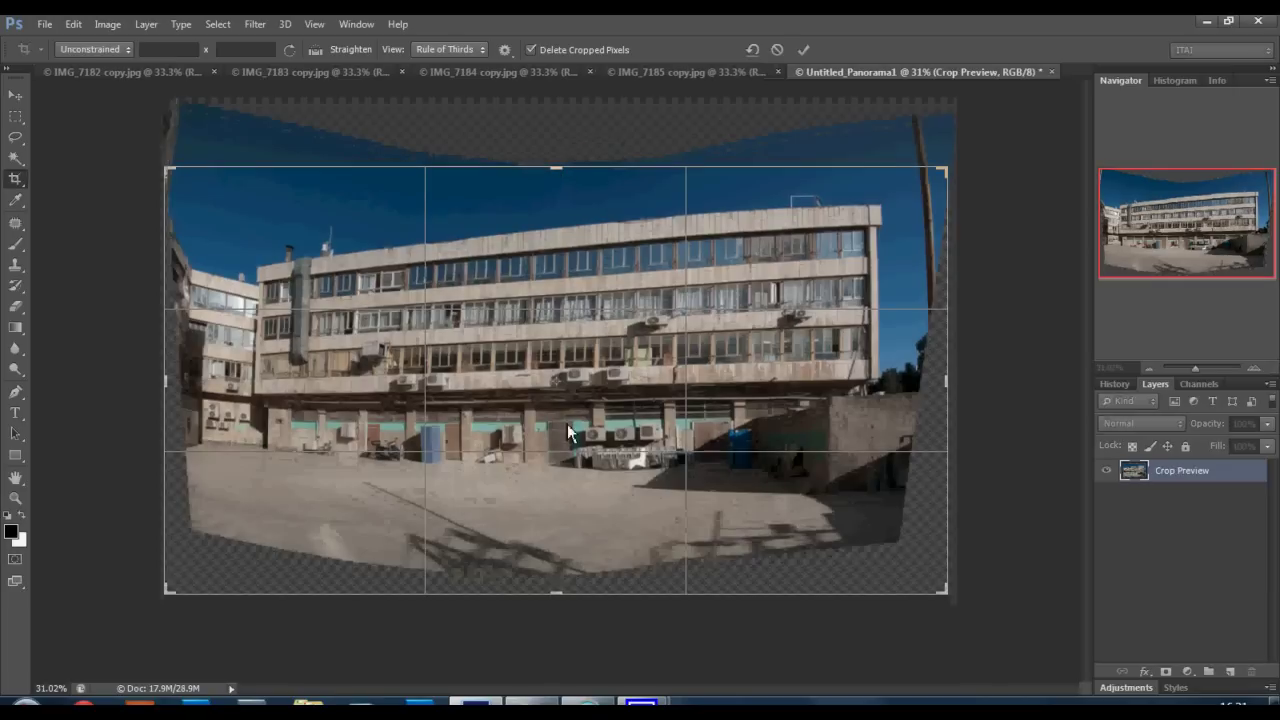
pyautogui.moveTo(563, 594)
pyautogui.mouseDown()
pyautogui.moveTo(571, 573)
pyautogui.moveTo(591, 580)
pyautogui.mouseUp()
pyautogui.moveTo(164, 385); pyautogui.dragTo(181, 382)
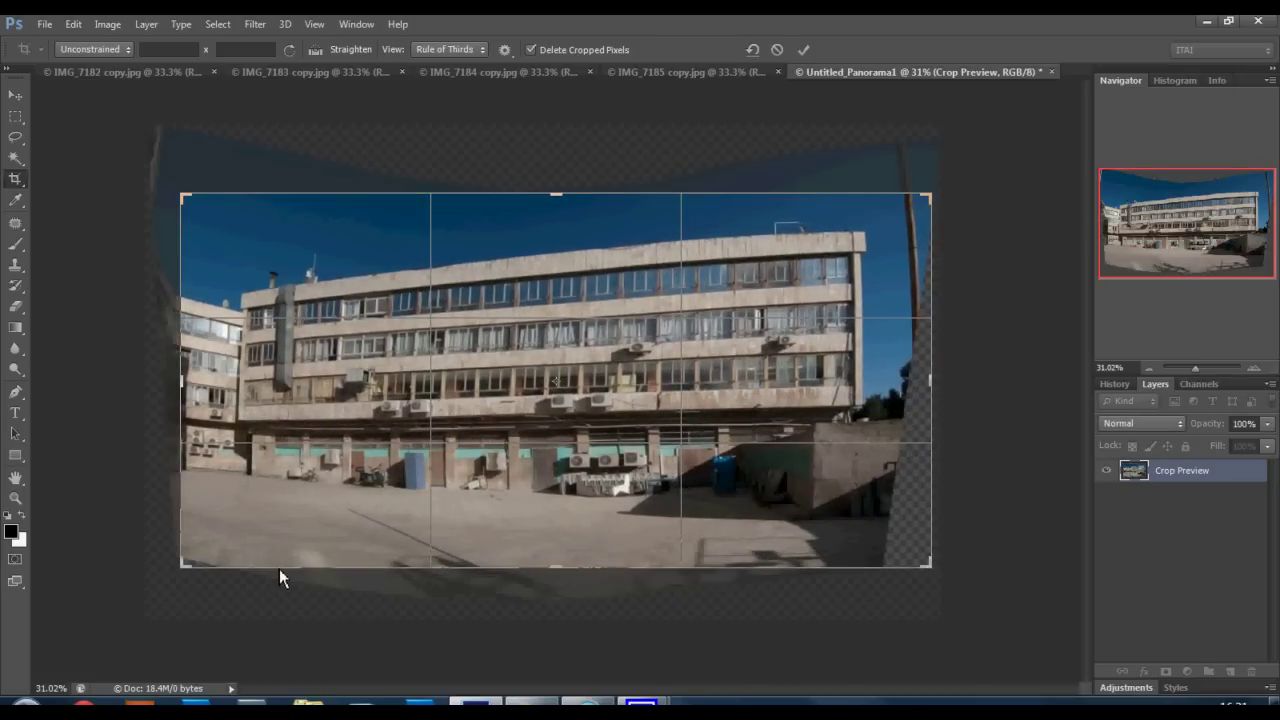
pyautogui.moveTo(278, 570); pyautogui.dragTo(277, 566)
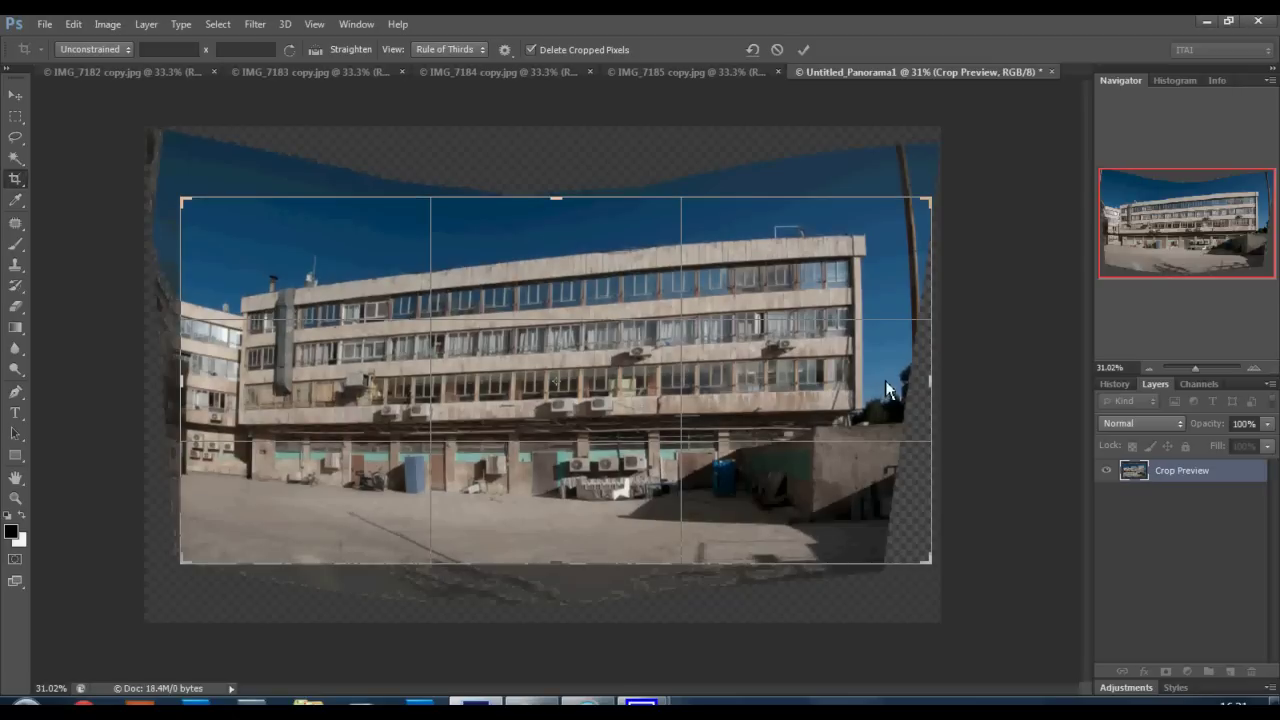
pyautogui.moveTo(931, 383); pyautogui.dragTo(909, 389)
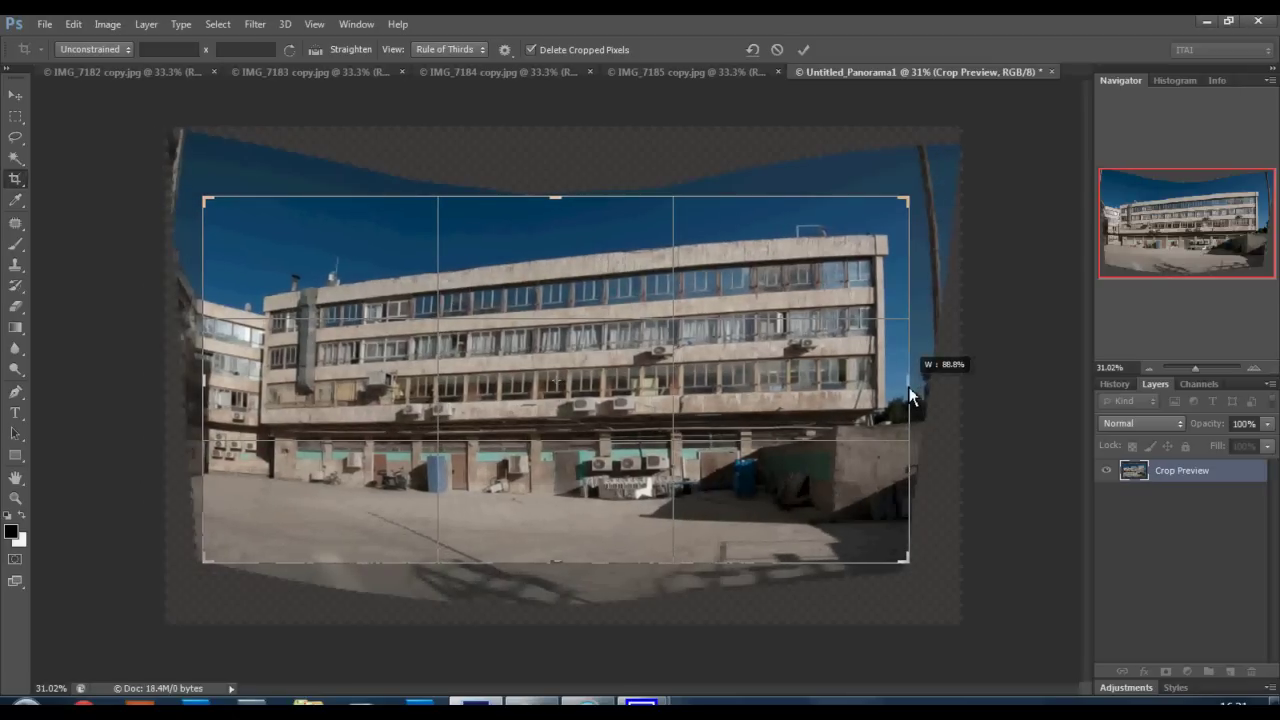
pyautogui.click(804, 50)
# Zoom in, then in History compare the Auto-Blend Layers state with the final cropped result.
pyautogui.press('h')
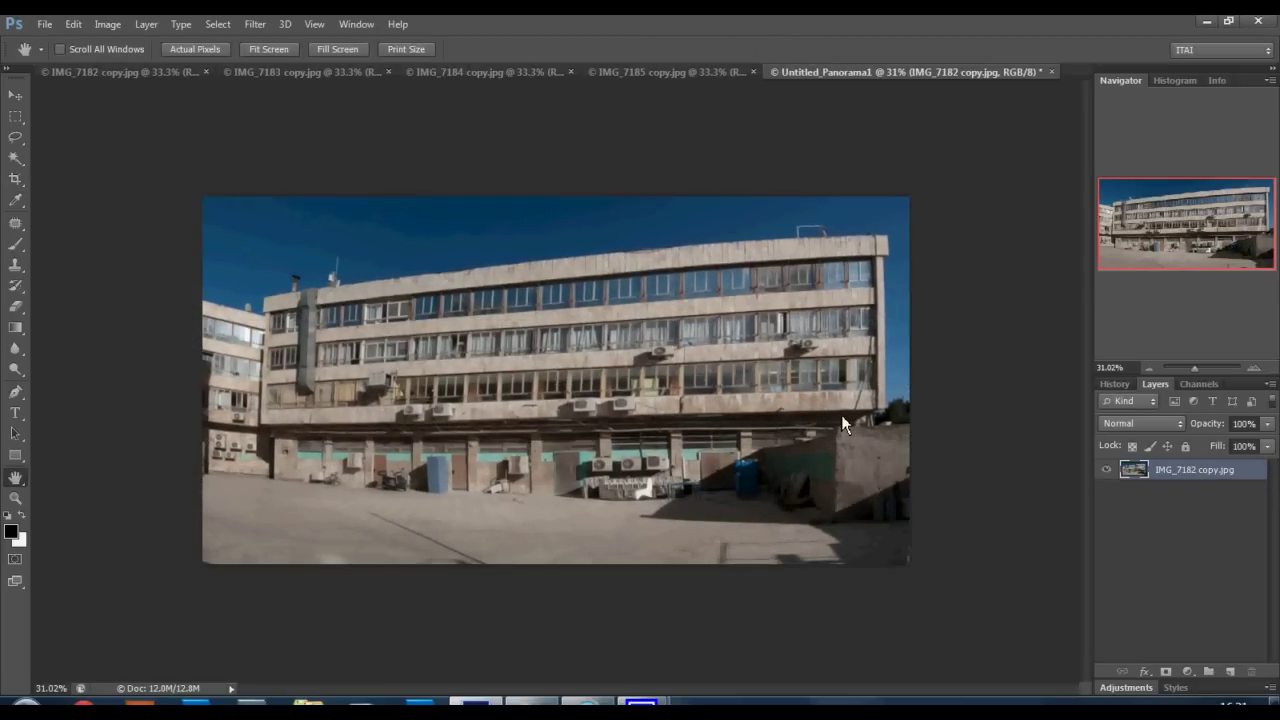
pyautogui.scroll(1, 841, 424)
pyautogui.scroll(1, 1007, 455)
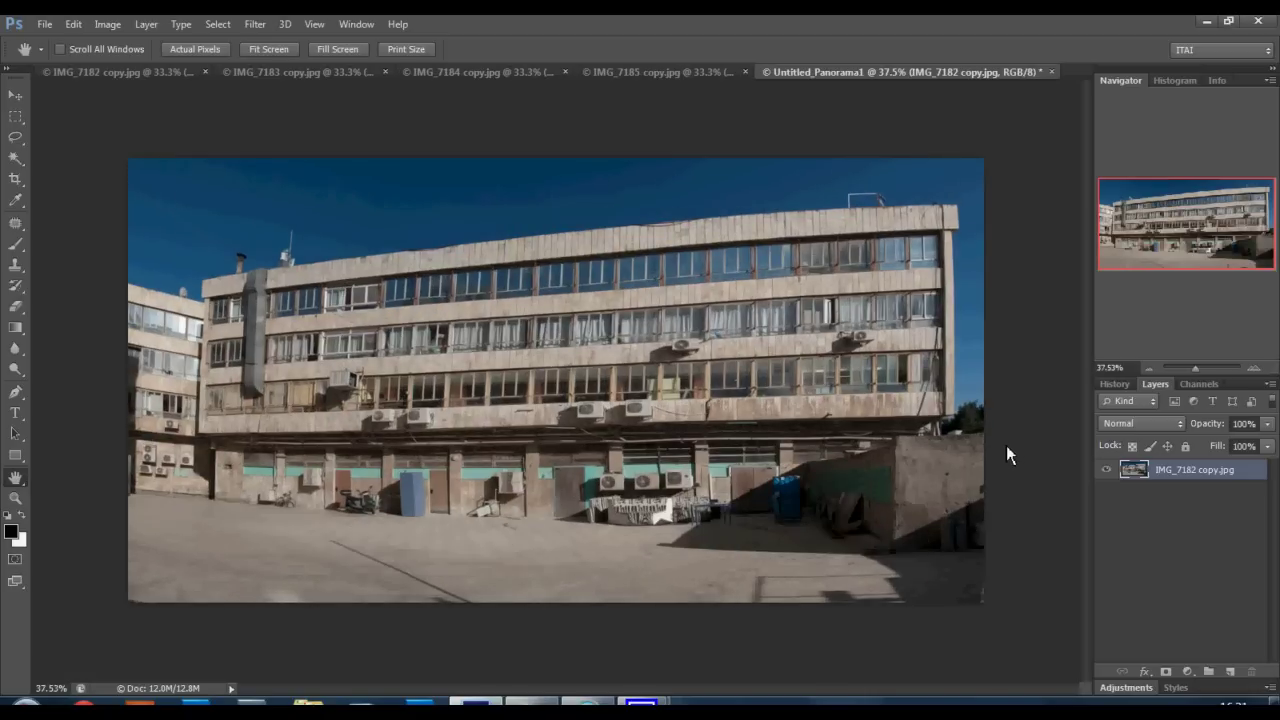
pyautogui.click(1116, 385)
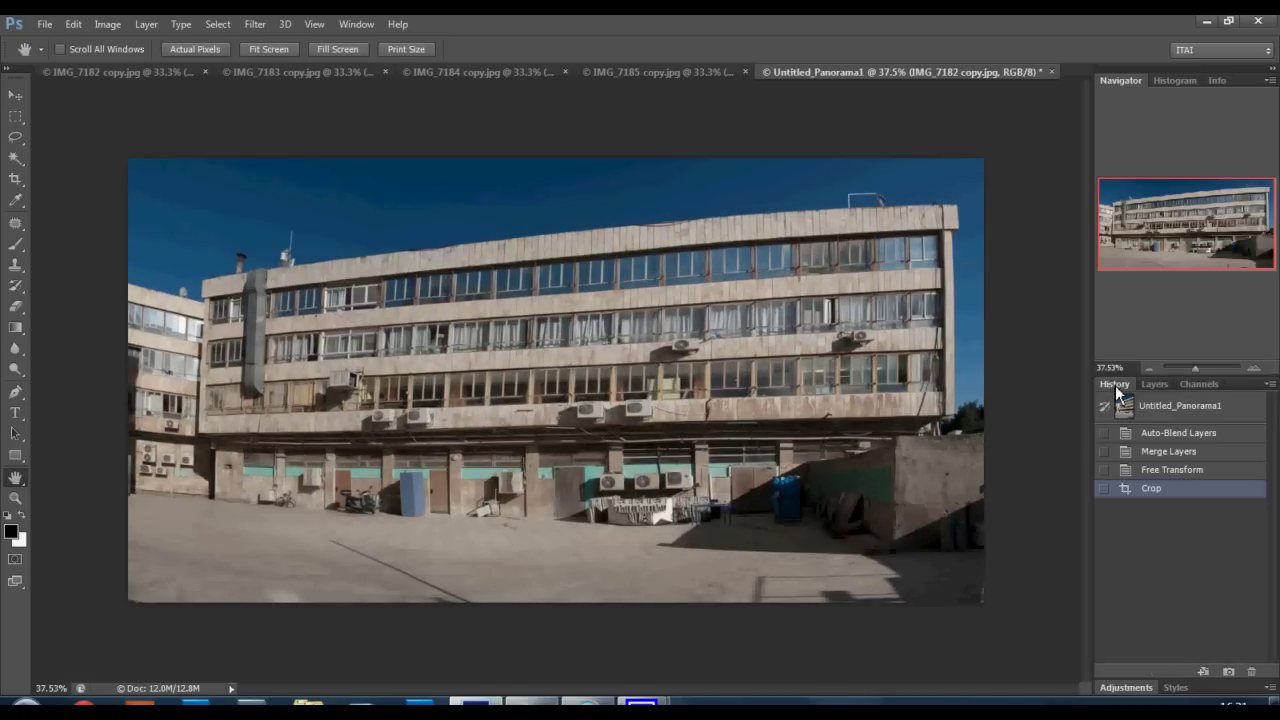
pyautogui.click(1164, 436)
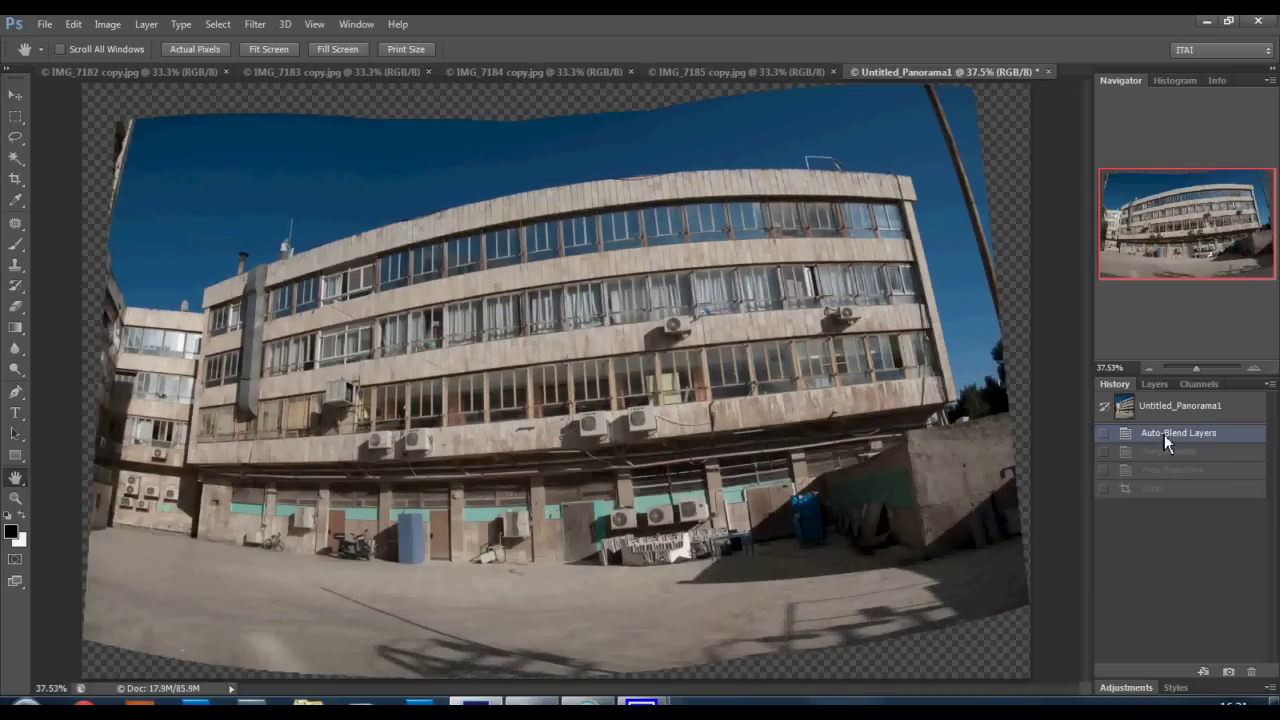
pyautogui.hotkey('ctrl', 'z')
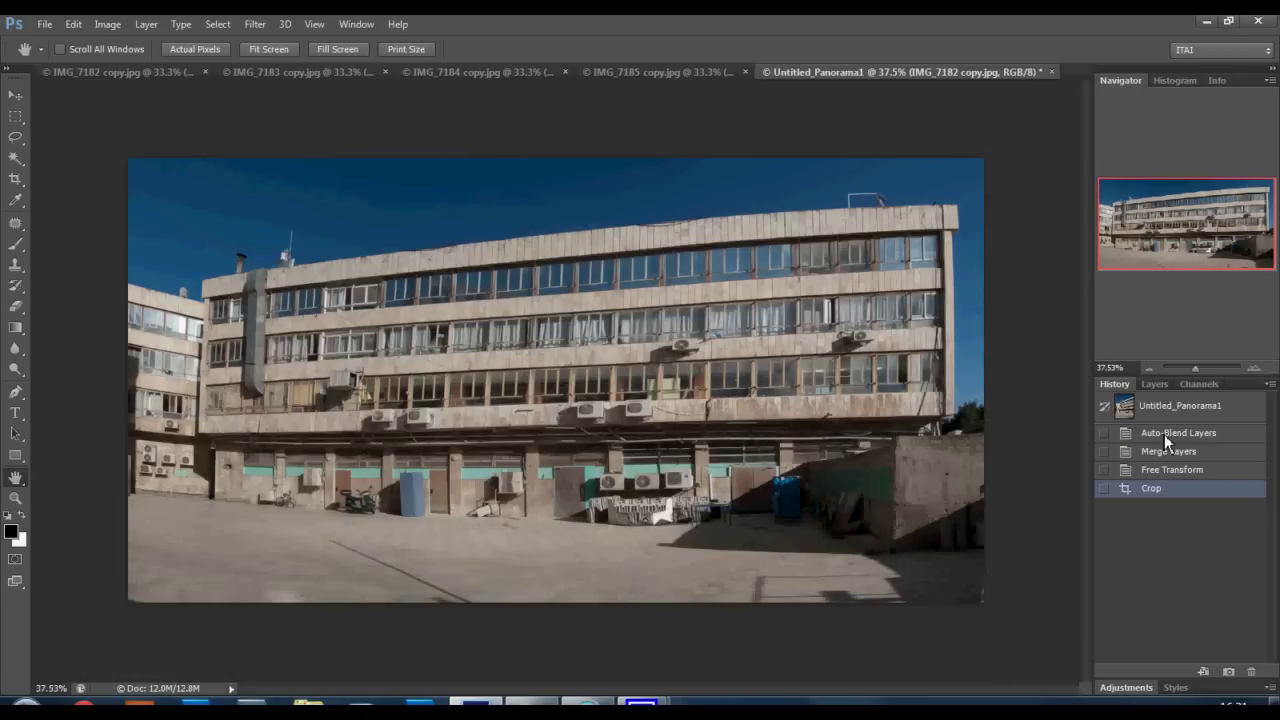